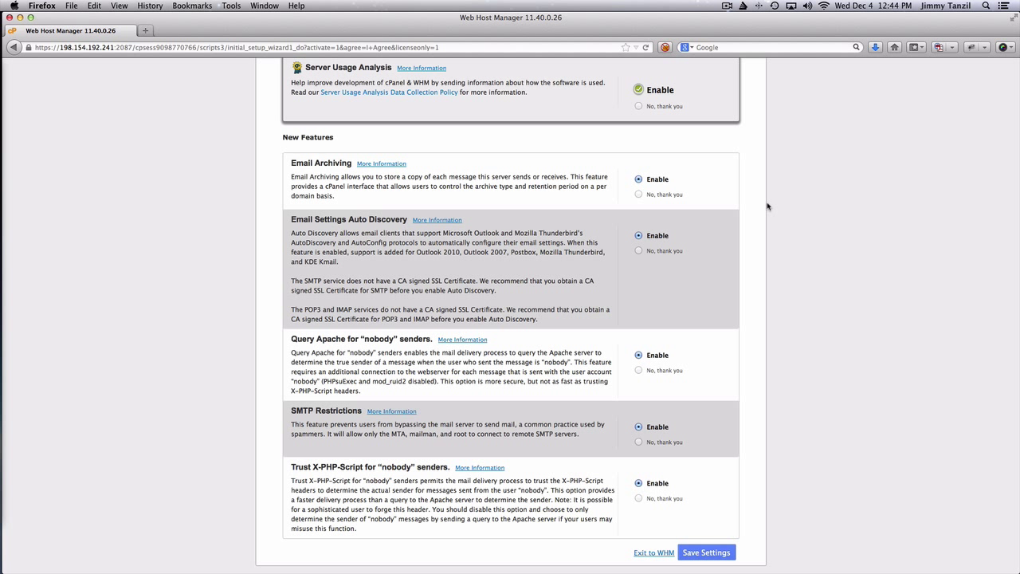
# Save the wizard's New Features settings with all eight mail features left enabled
pyautogui.click(701, 556)
pyautogui.click(702, 555)
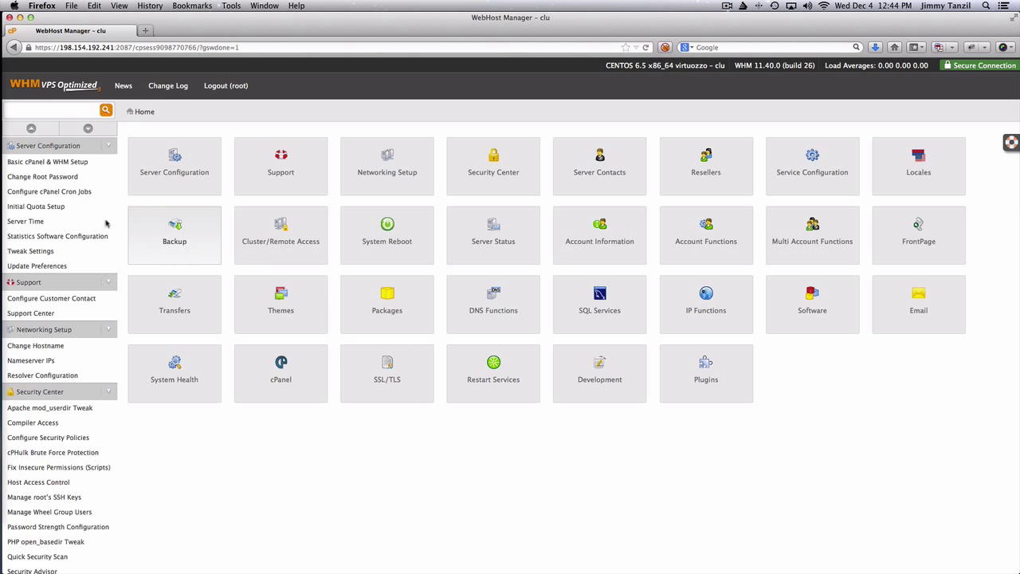
# Scroll down through the WHM home page's sidebar sections and back to the top
pyautogui.scroll(-20, 89, 171)
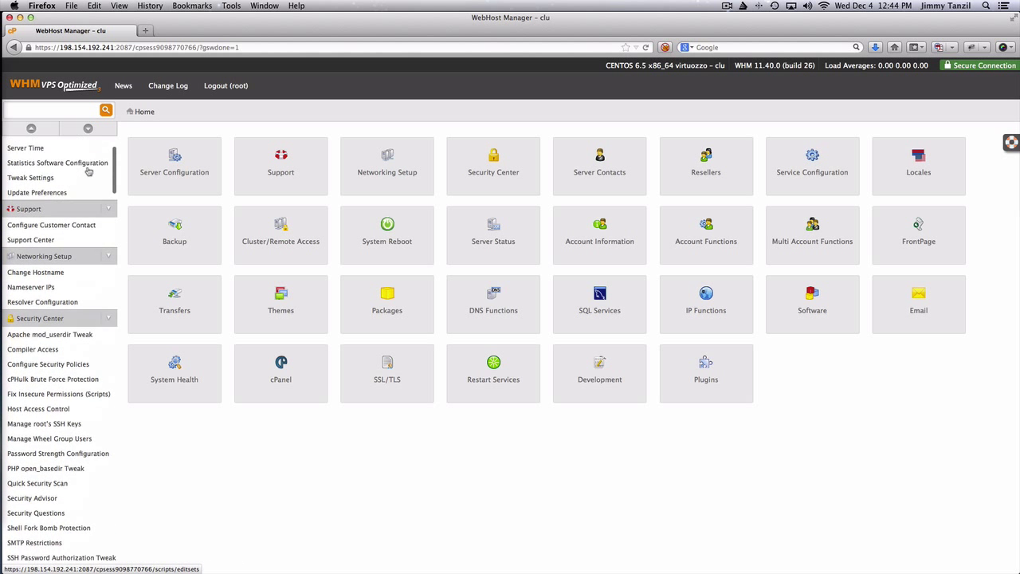
pyautogui.scroll(-20, 89, 171)
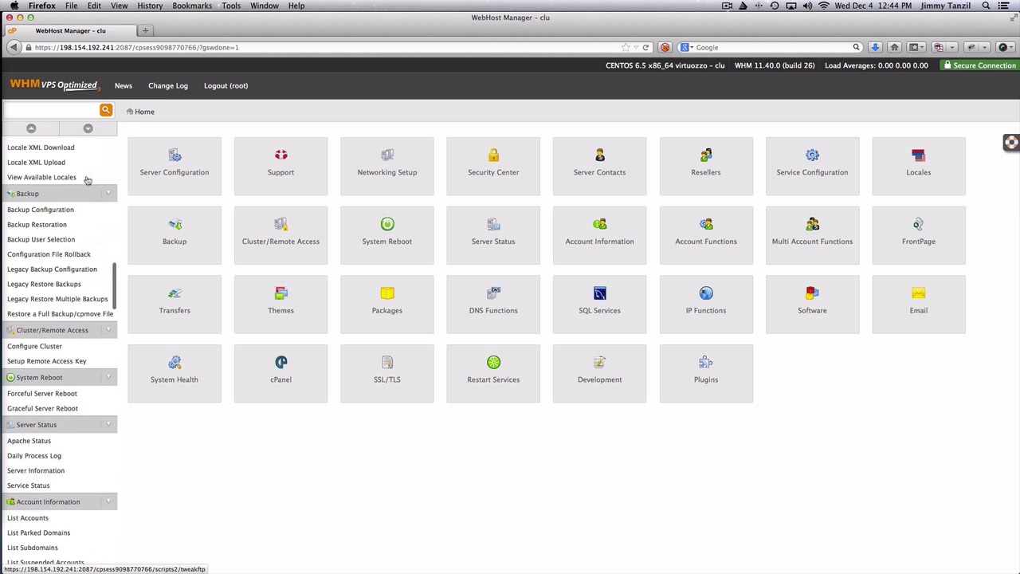
pyautogui.scroll(-20, 88, 185)
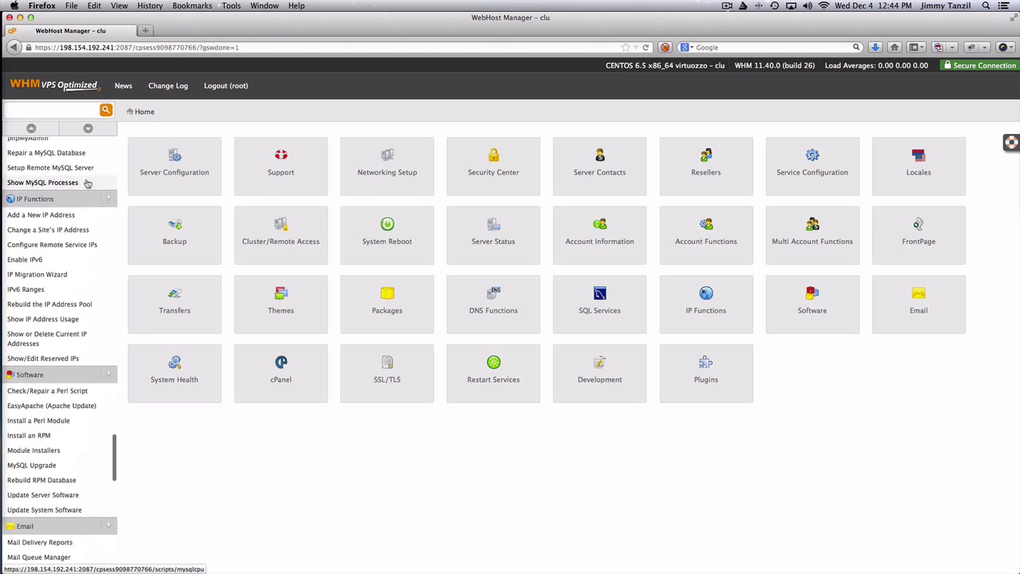
pyautogui.scroll(-10, 87, 184)
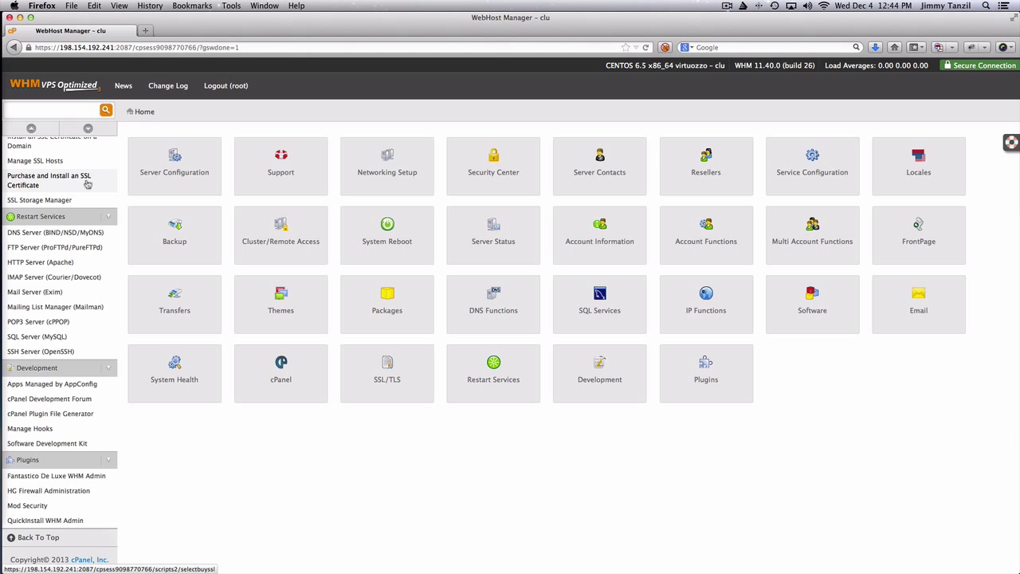
pyautogui.scroll(15, 88, 184)
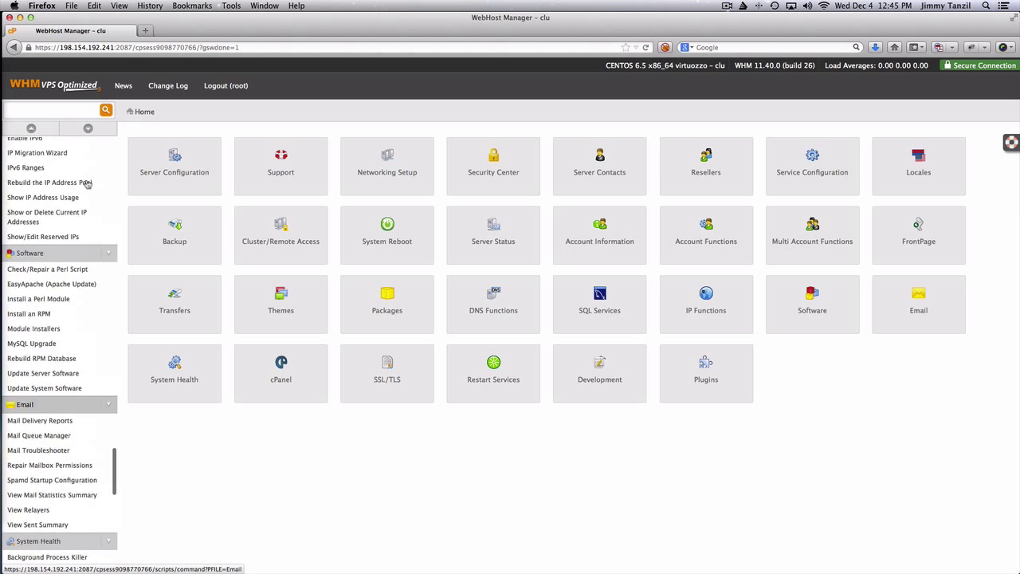
pyautogui.scroll(15, 88, 184)
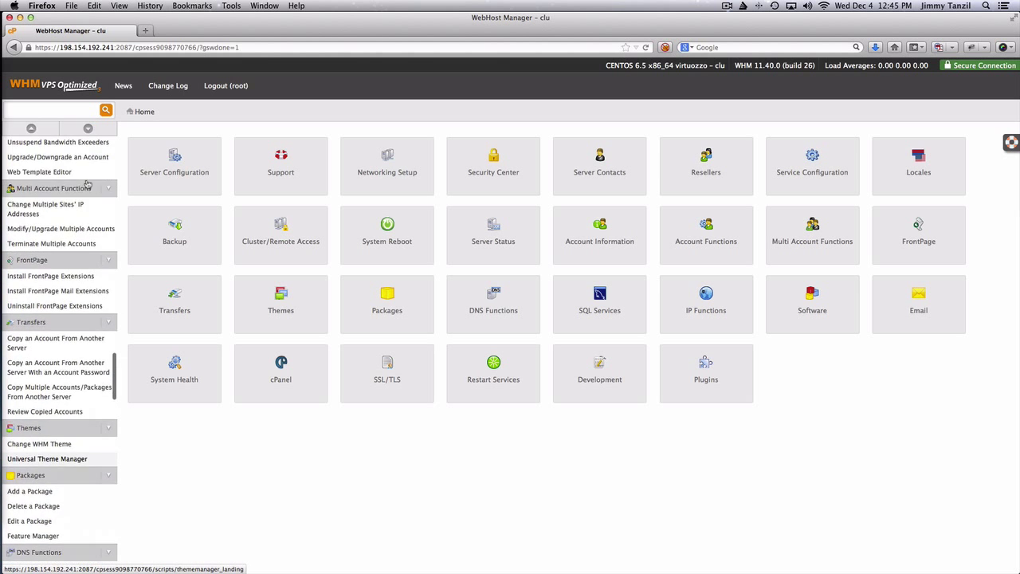
pyautogui.scroll(2, 88, 184)
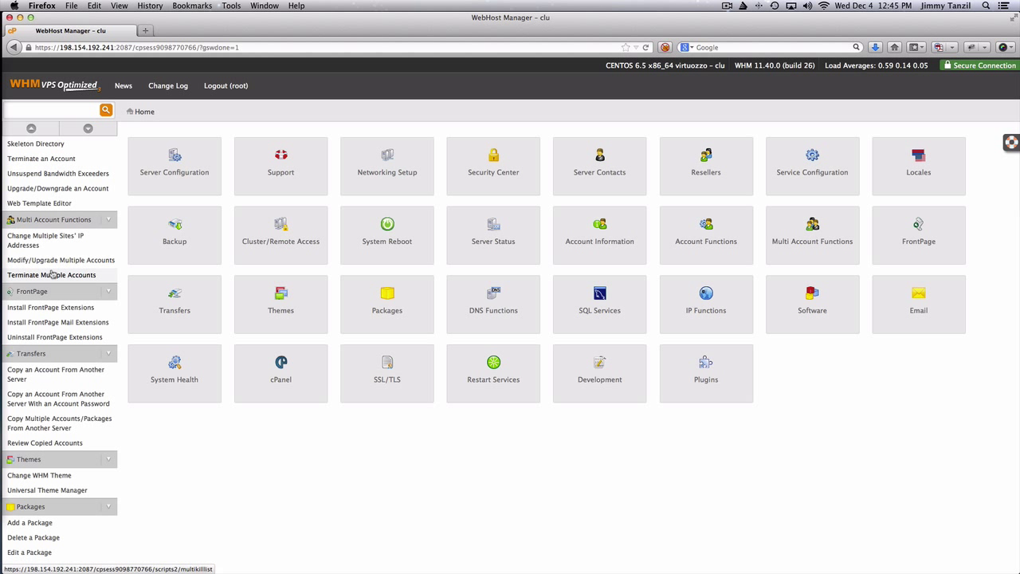
pyautogui.scroll(20, 51, 273)
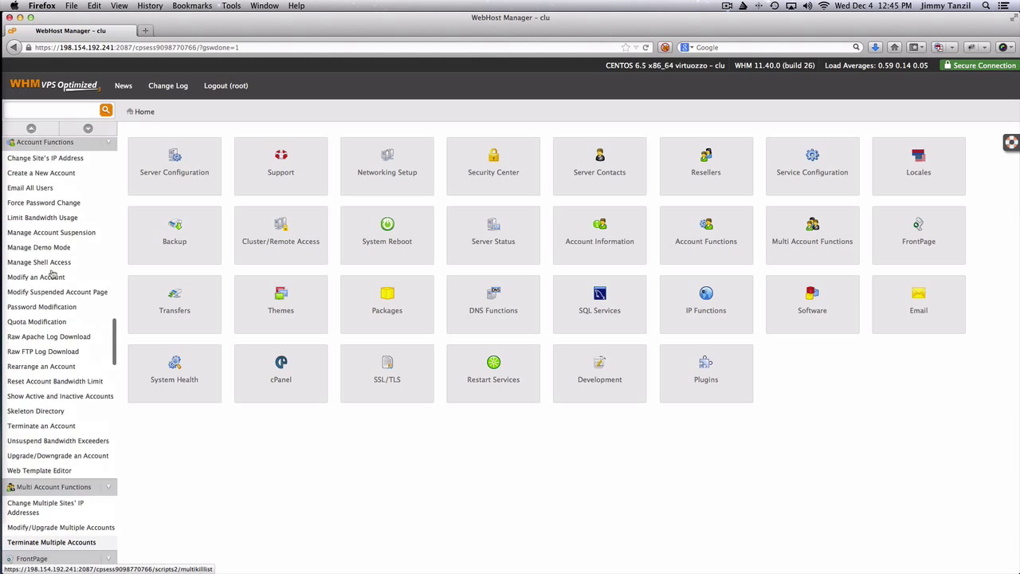
pyautogui.scroll(15, 51, 273)
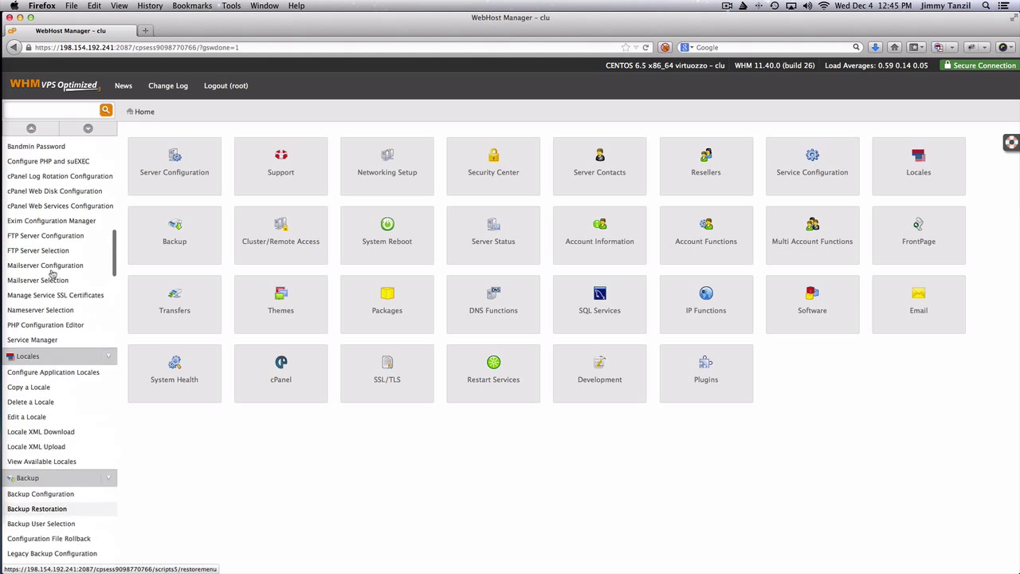
pyautogui.scroll(2, 51, 273)
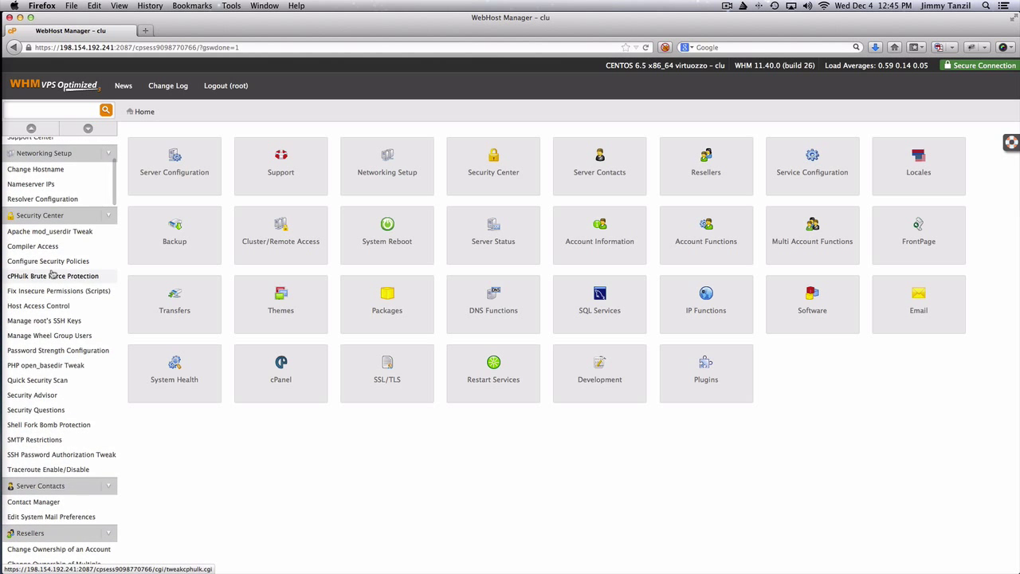
pyautogui.scroll(12, 52, 273)
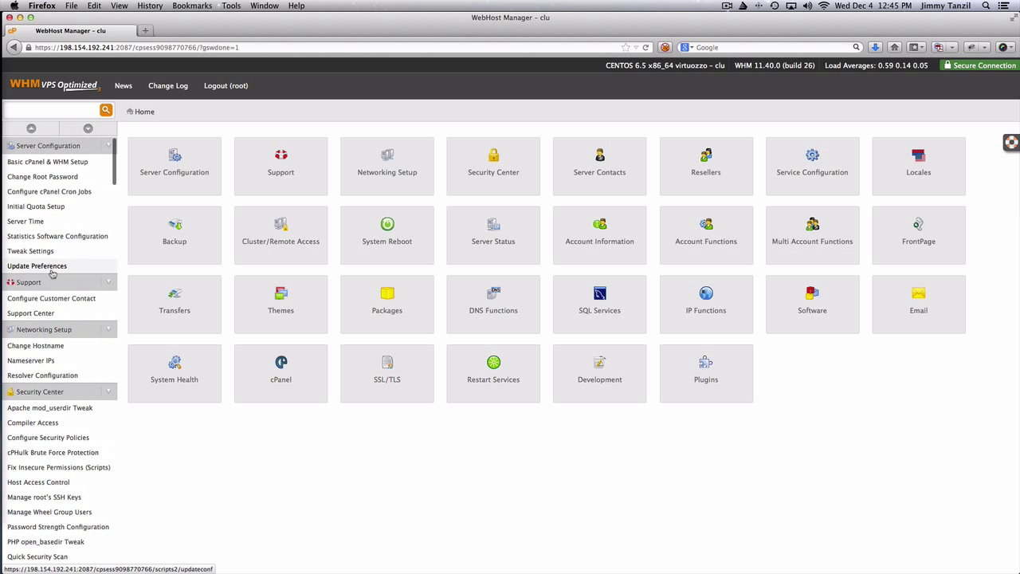
pyautogui.scroll(-10, 50, 200)
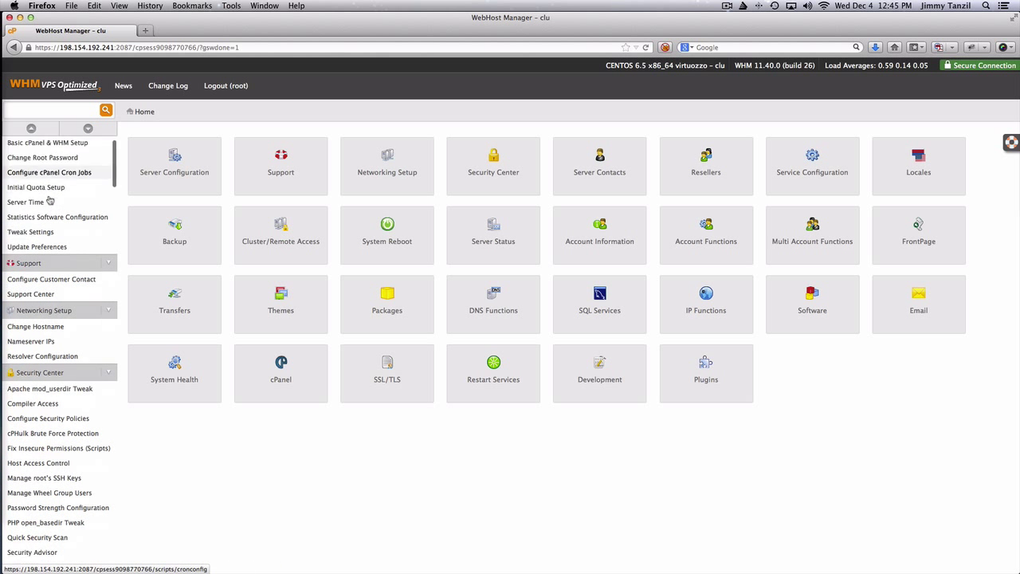
pyautogui.scroll(8, 50, 200)
pyautogui.scroll(5, 49, 200)
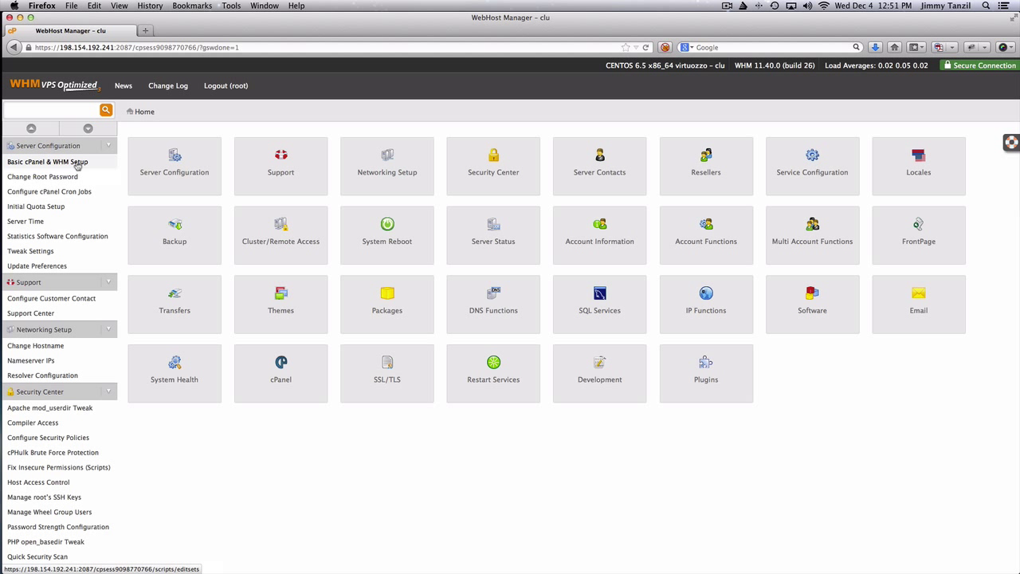
# Open Server Configuration > Basic cPanel & WHM Setup and scroll through its form
pyautogui.click(77, 163)
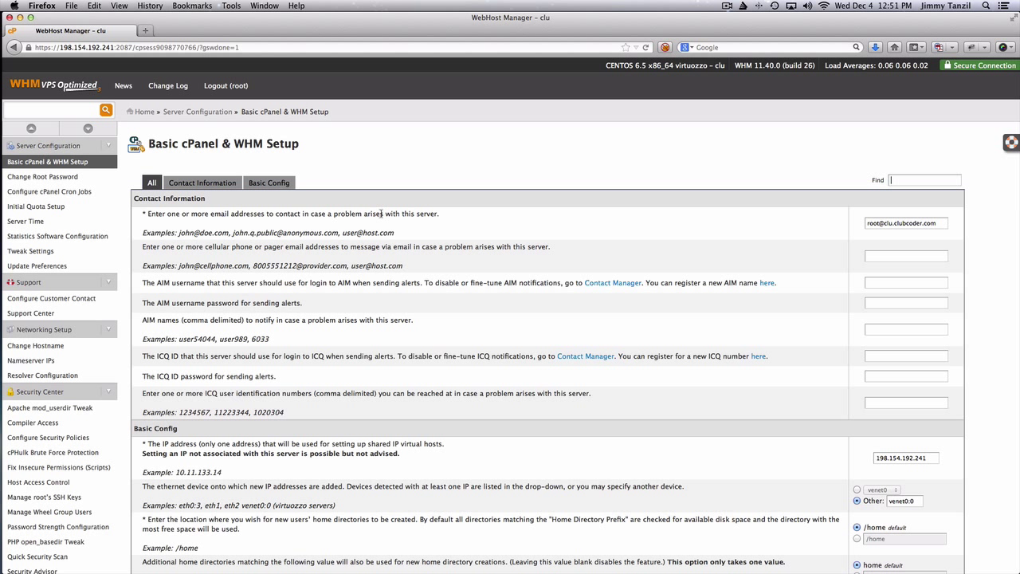
pyautogui.scroll(-2, 381, 214)
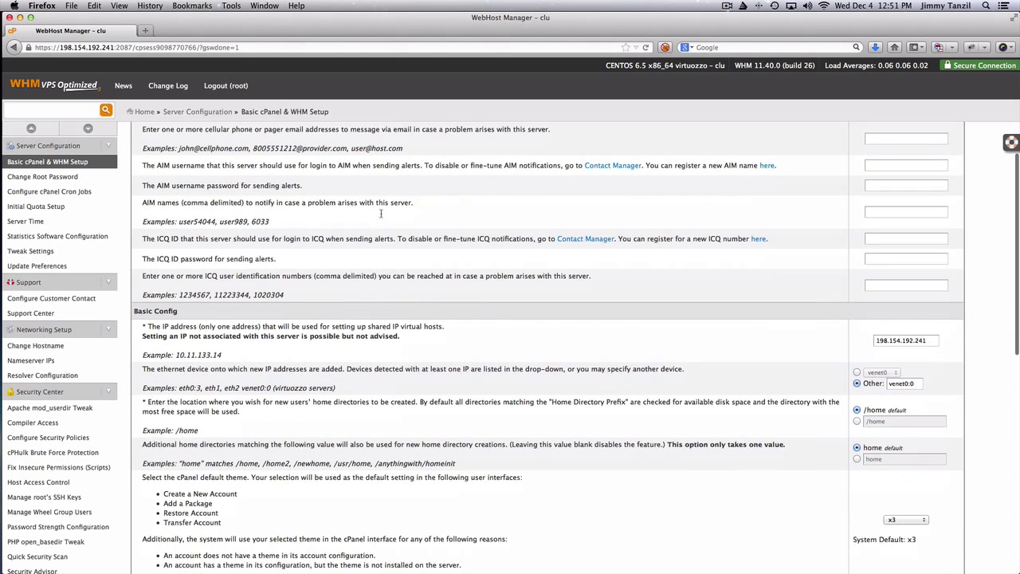
pyautogui.scroll(2, 381, 215)
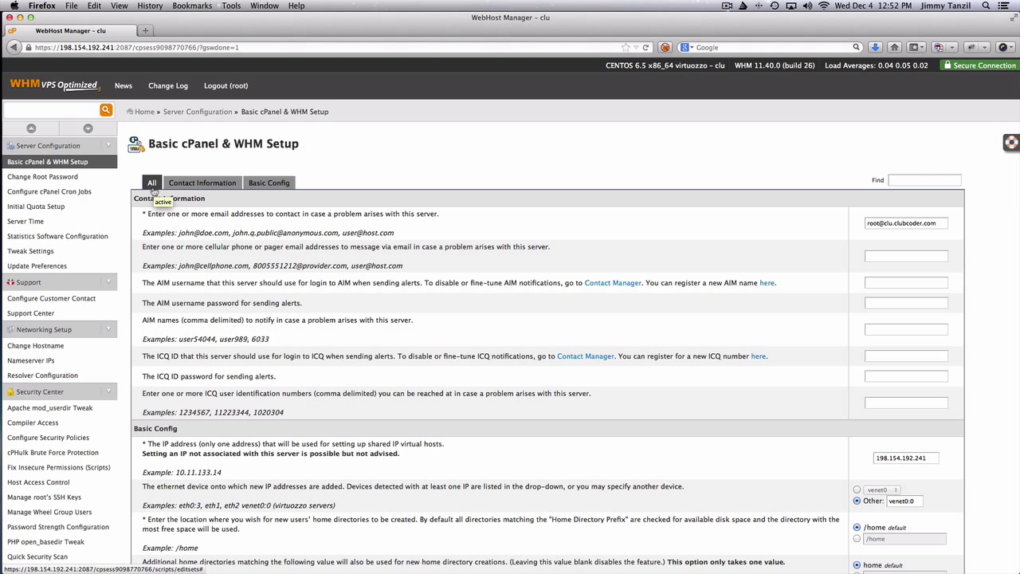
pyautogui.scroll(-15, 303, 282)
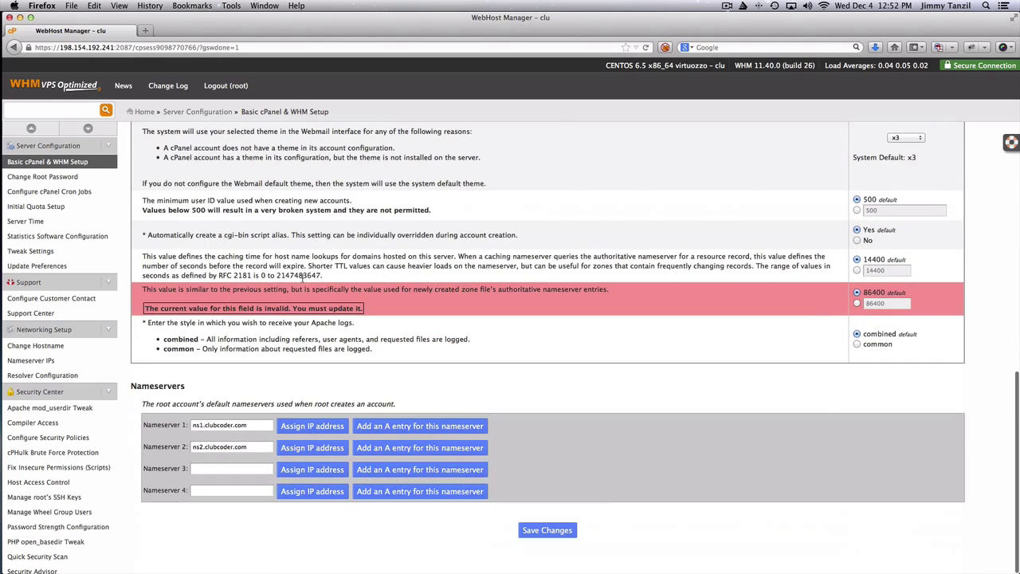
pyautogui.scroll(15, 303, 282)
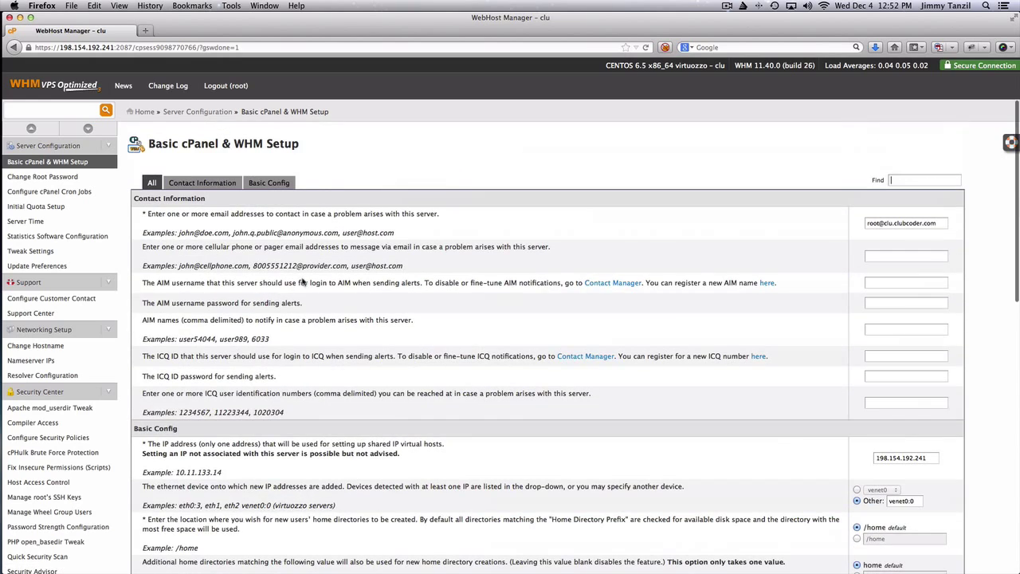
# Show the Contact Information settings and replace the server contact e-mail address
pyautogui.click(215, 187)
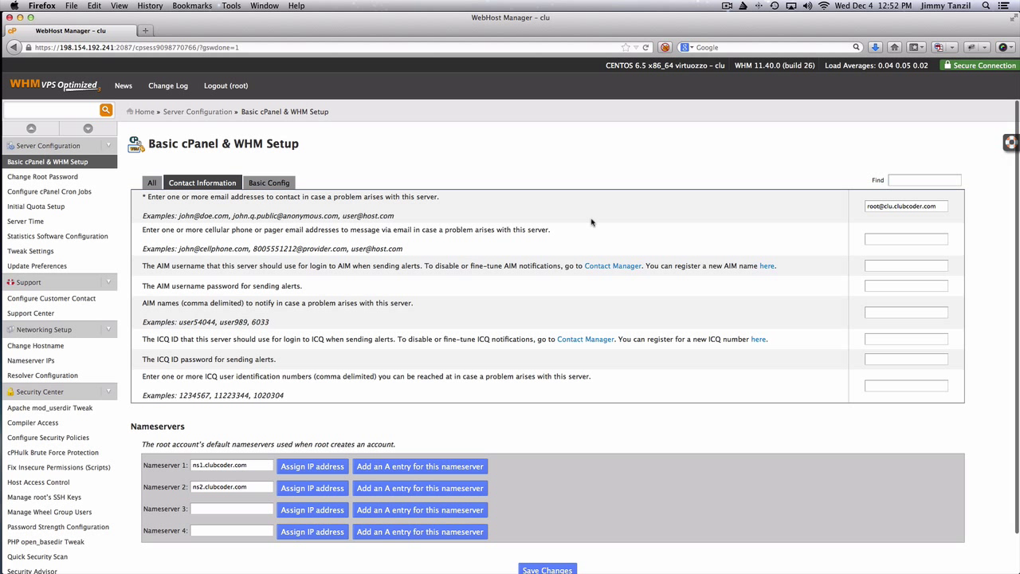
pyautogui.tripleClick(903, 204)
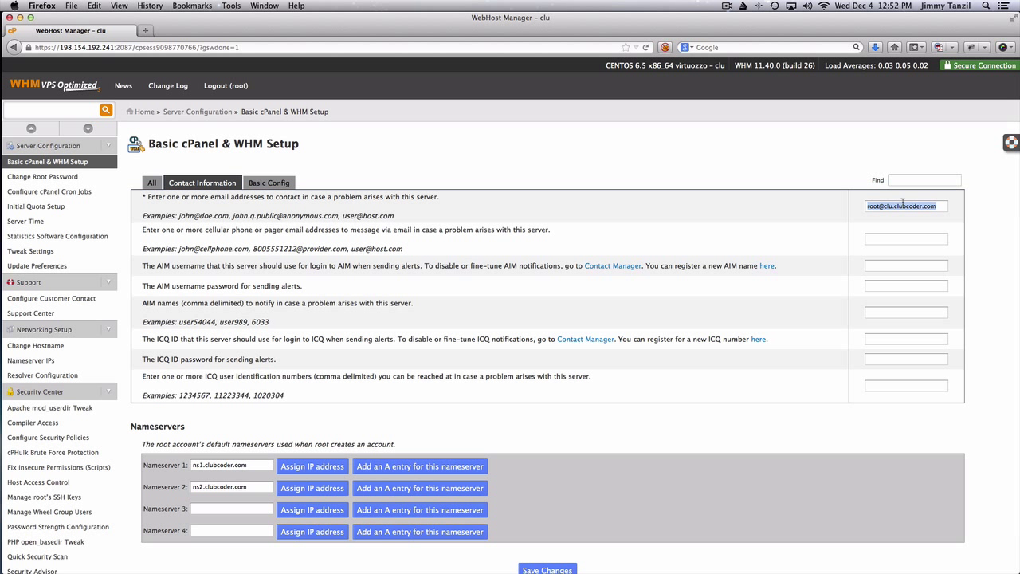
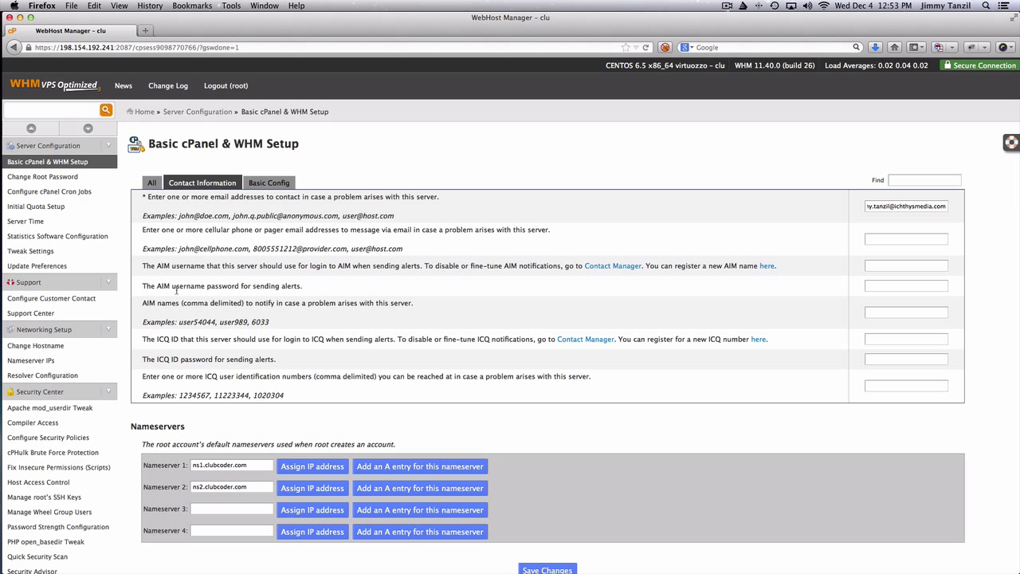
# Rename the nameservers to dns1.clubcoder.com and dns2.clubcoder.com and save the changes
pyautogui.scroll(-1, 237, 290)
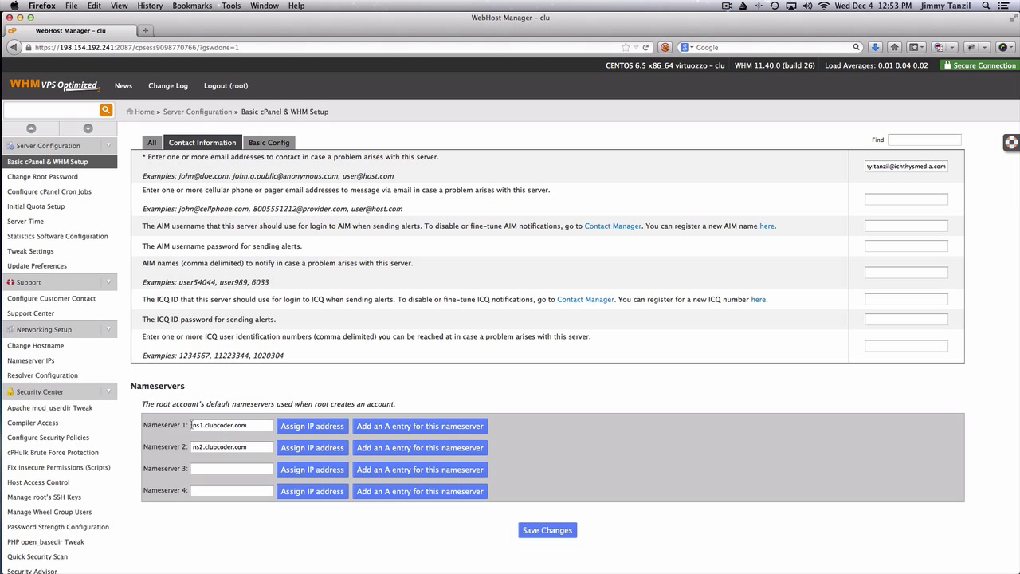
pyautogui.click(191, 424)
pyautogui.write('d')
pyautogui.click(193, 447)
pyautogui.write('d')
pyautogui.click(197, 429)
pyautogui.press('End')
pyautogui.hotkey('alt', 'shift', 'Left')
pyautogui.hotkey('alt', 'shift', 'Left')
pyautogui.hotkey('alt', 'shift', 'Left')
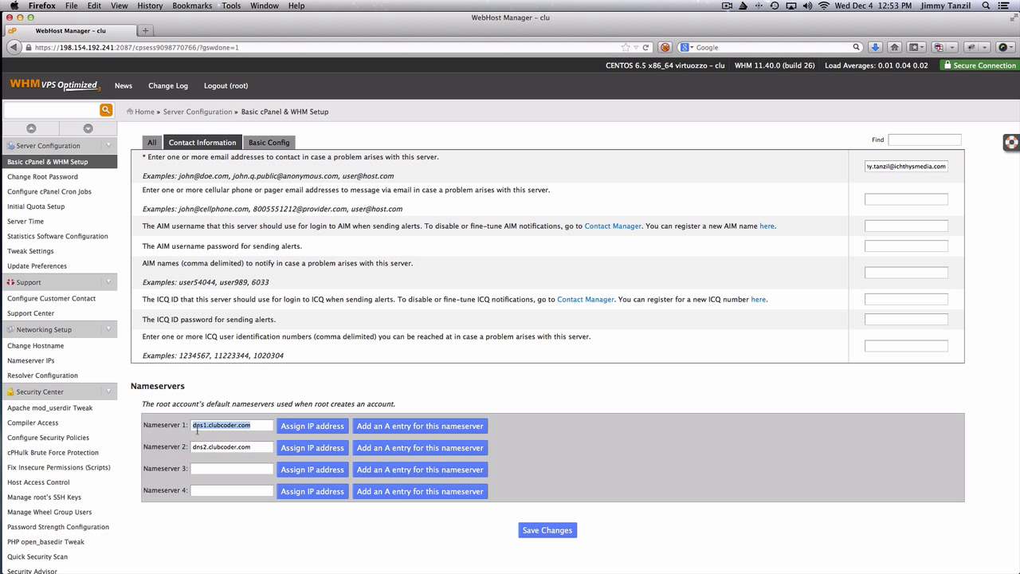
pyautogui.tripleClick(226, 447)
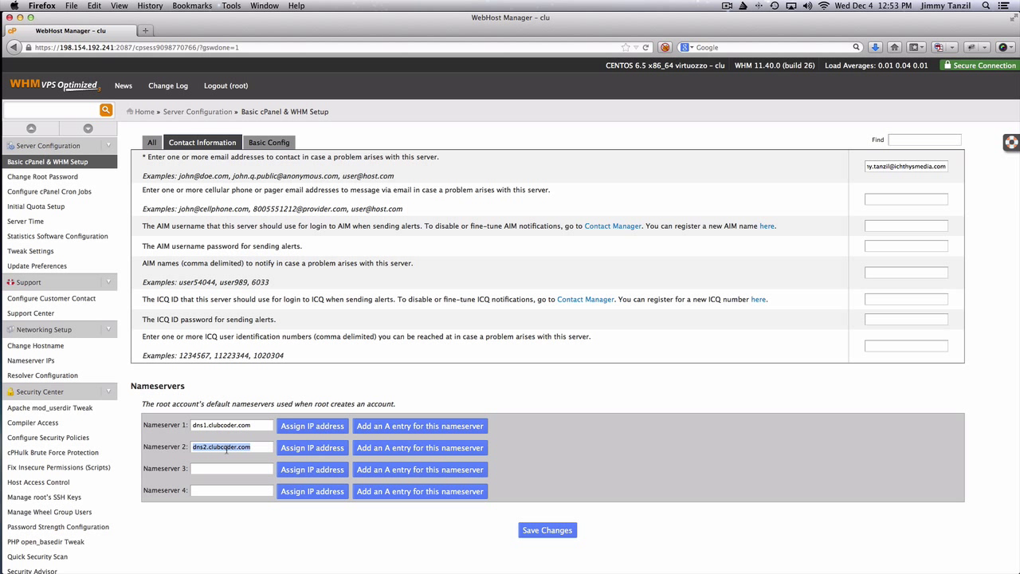
pyautogui.click(261, 549)
pyautogui.click(545, 533)
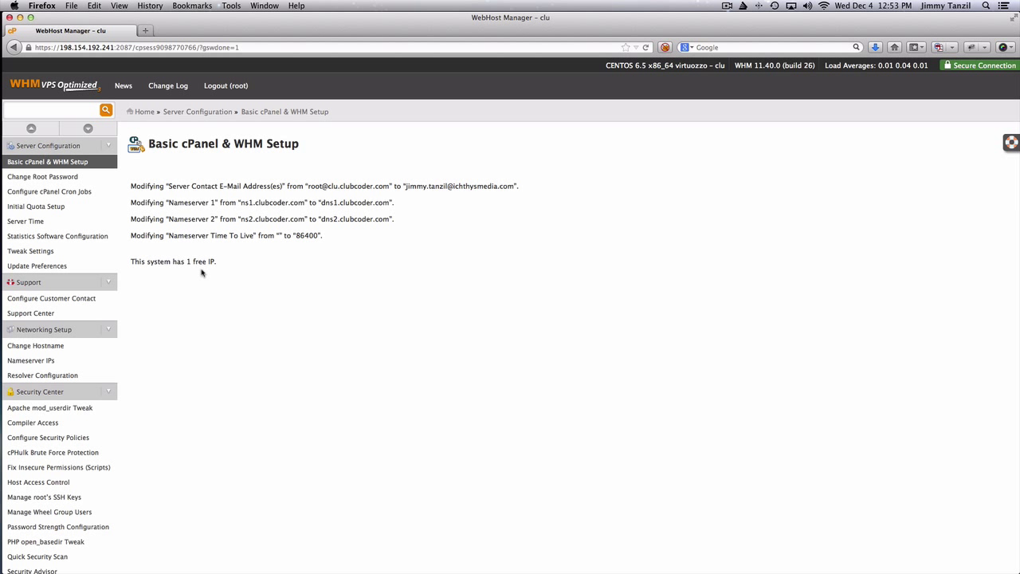
# Reload Basic cPanel & WHM Setup, showing the saved settings including shared IP 198.154.192.241
pyautogui.click(85, 162)
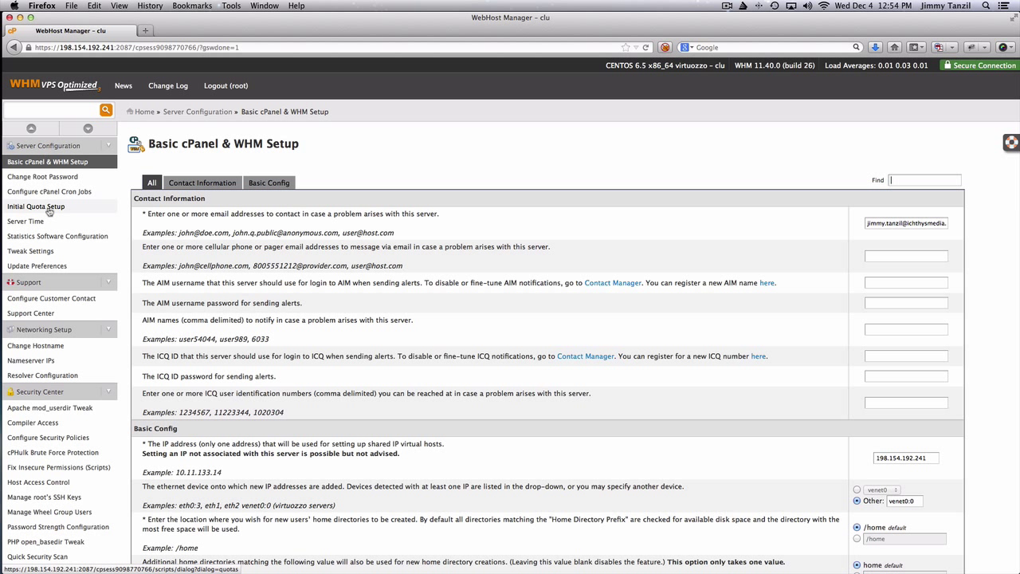
# Enable disk quotas through Initial Quota Setup, then bring up the Server Time page
pyautogui.click(36, 206)
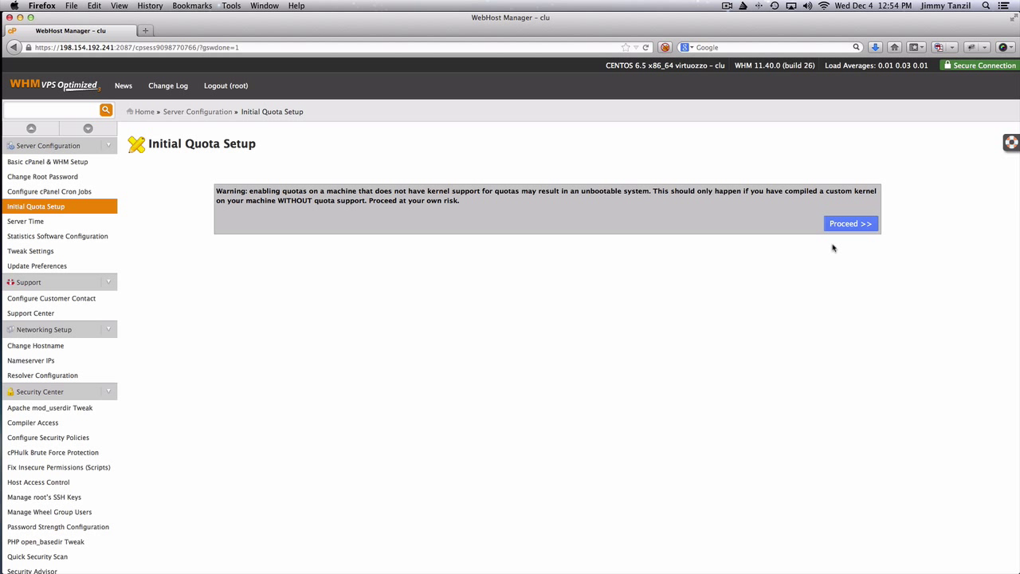
pyautogui.click(849, 226)
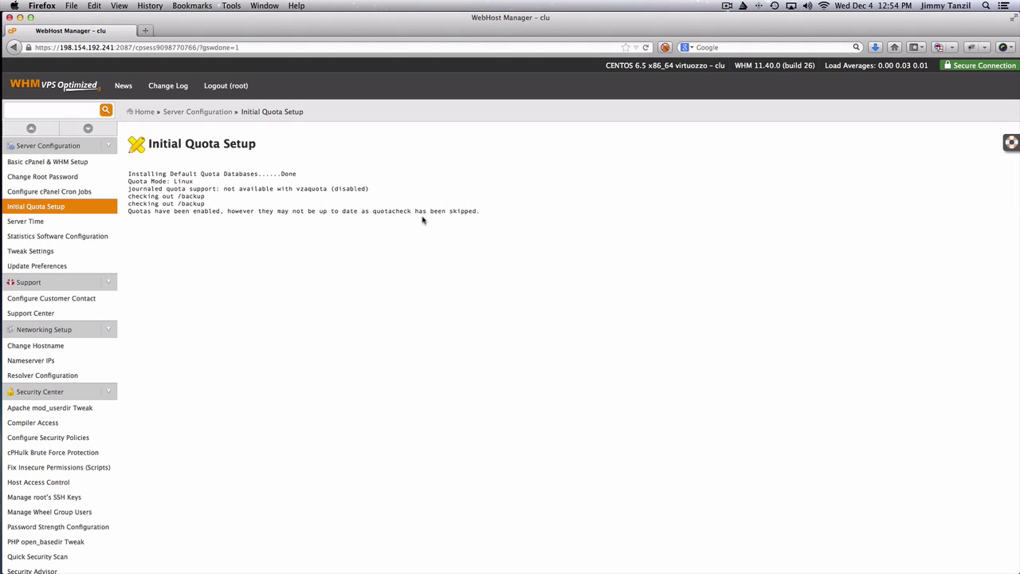
pyautogui.click(48, 206)
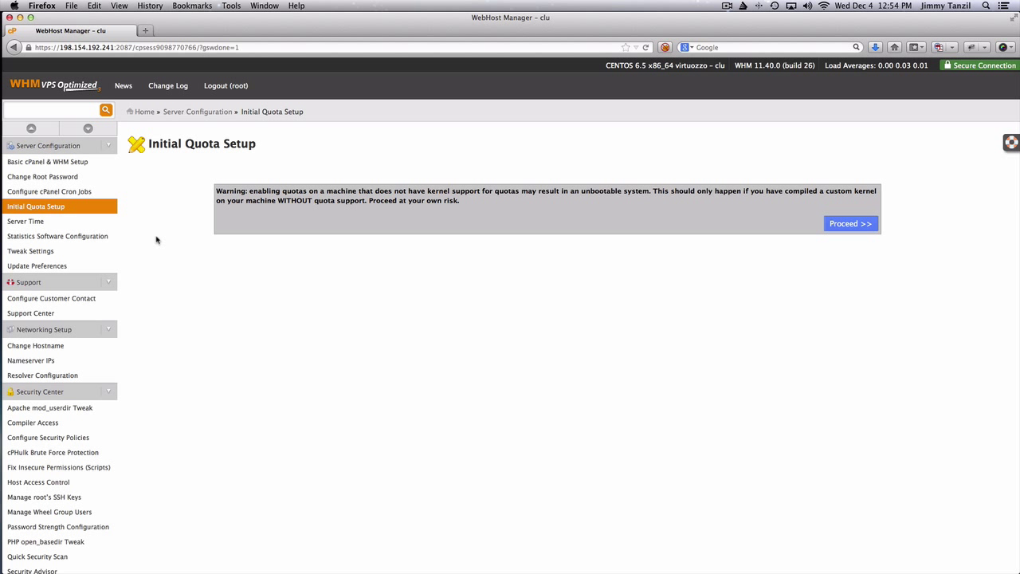
pyautogui.click(71, 224)
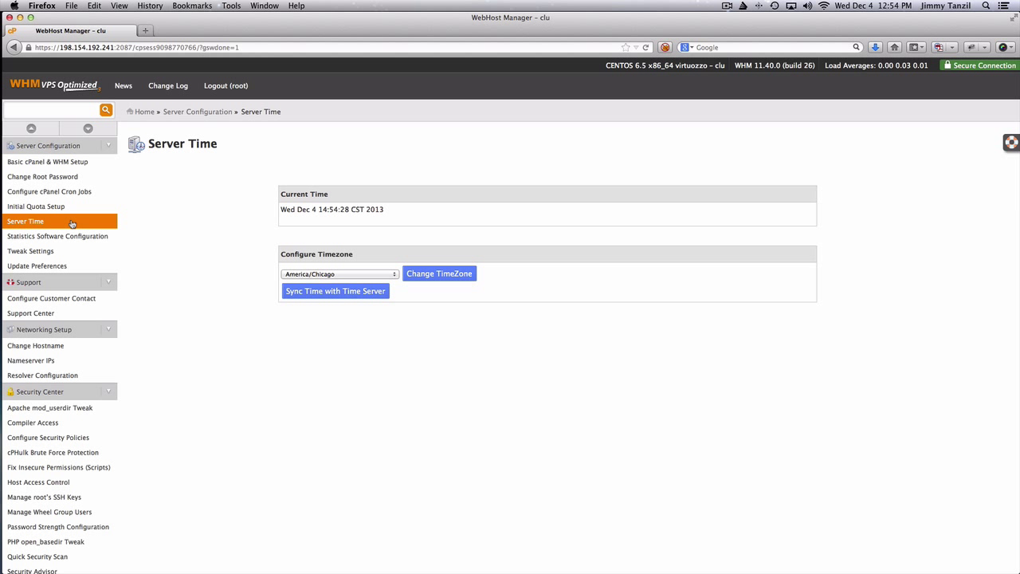
# Pick America/Los_Angeles from the timezone list and apply it as the server timezone
pyautogui.click(374, 275)
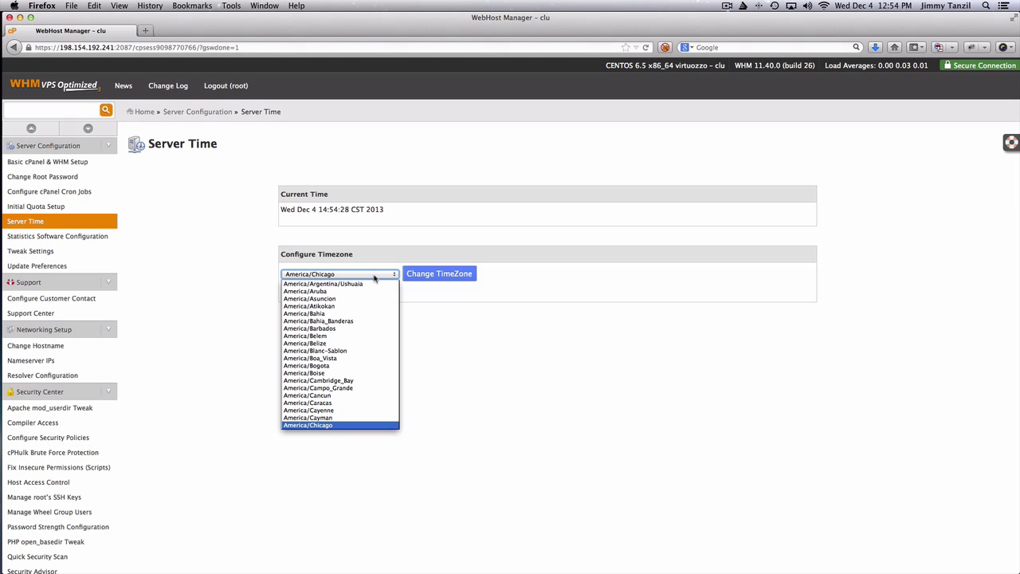
pyautogui.scroll(2, 362, 333)
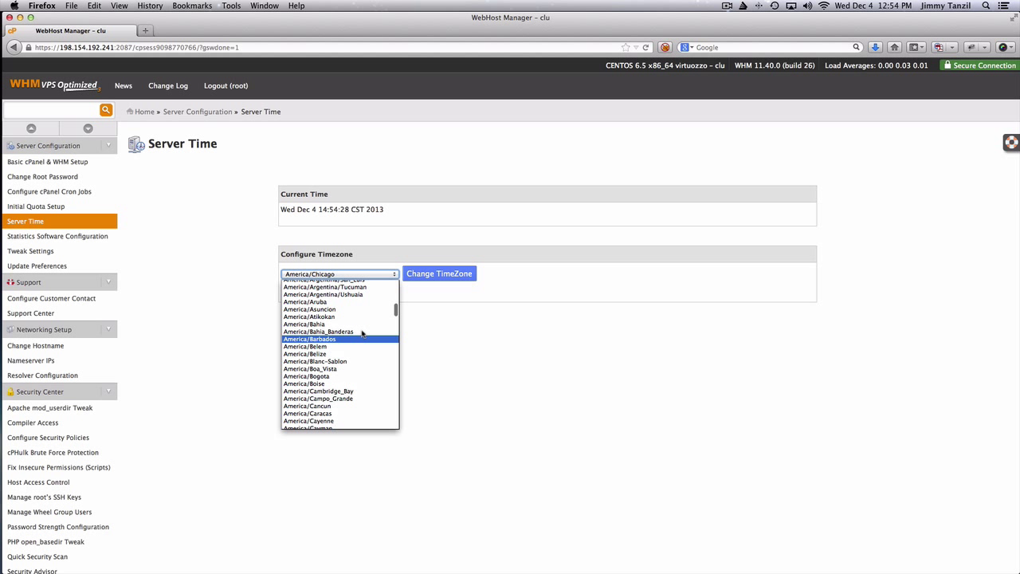
pyautogui.scroll(-3, 362, 334)
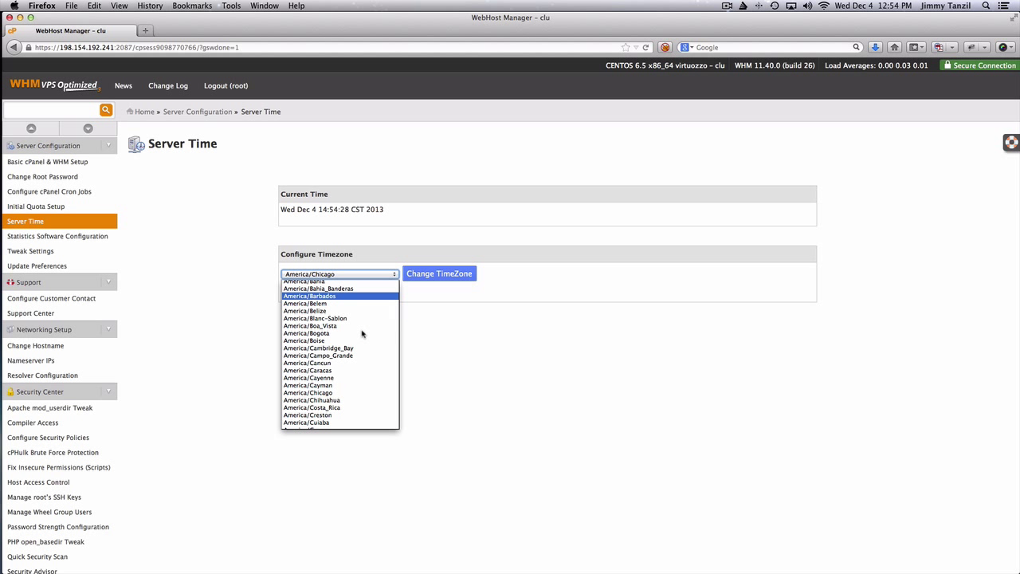
pyautogui.scroll(-1, 362, 333)
pyautogui.scroll(-2, 362, 333)
pyautogui.scroll(-4, 362, 333)
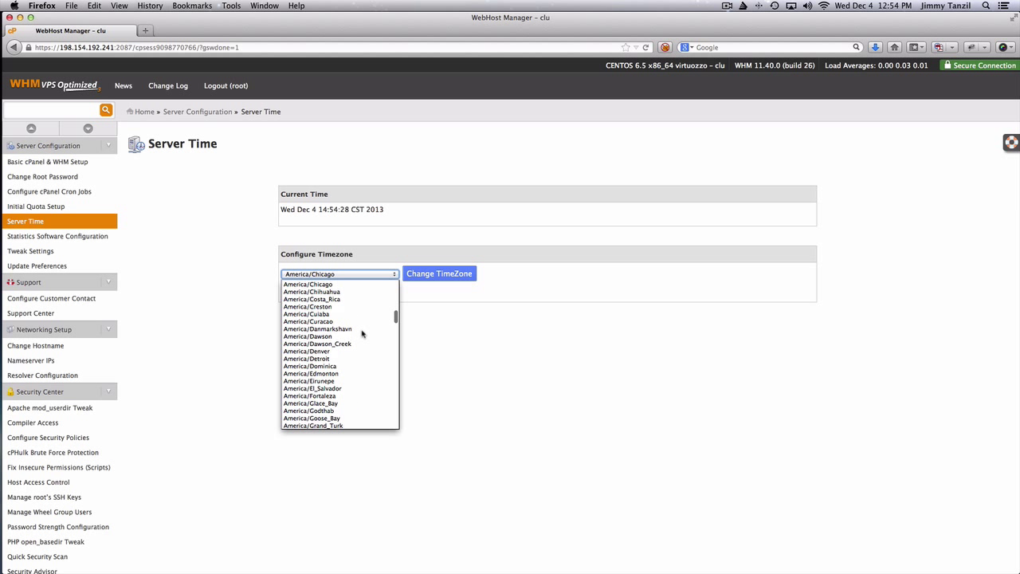
pyautogui.scroll(-2, 362, 333)
pyautogui.scroll(-1, 362, 334)
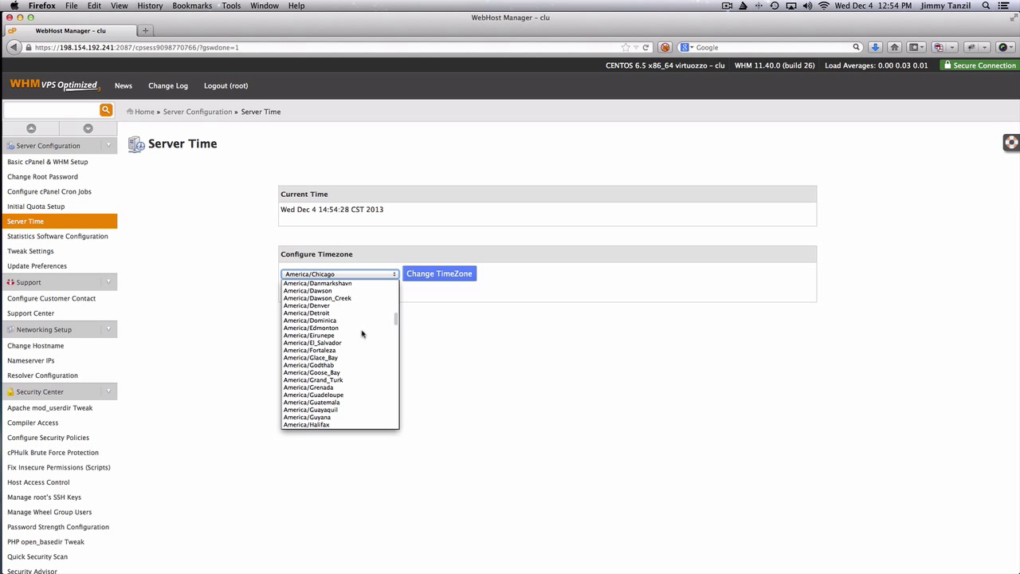
pyautogui.scroll(-3, 362, 333)
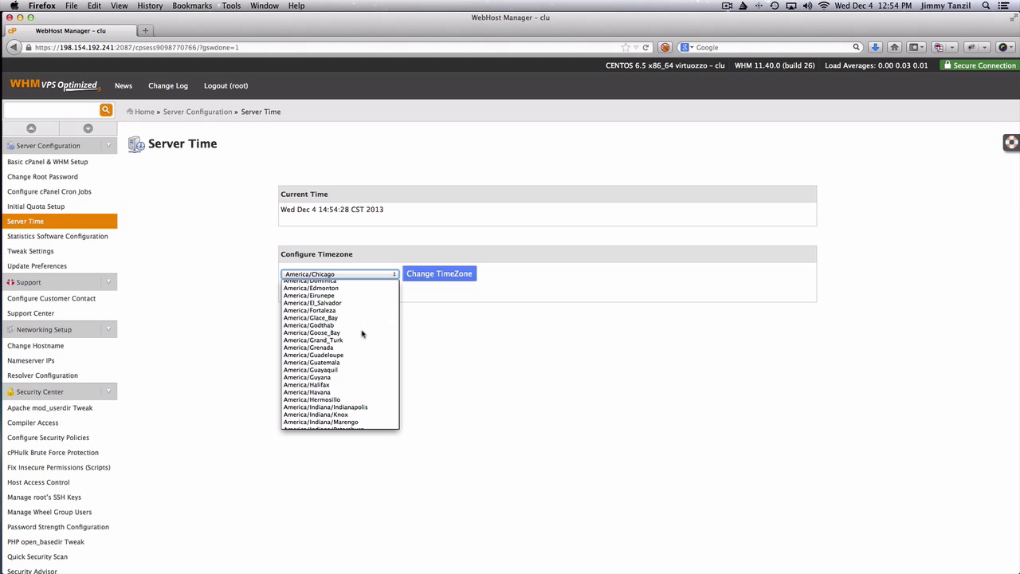
pyautogui.scroll(-2, 362, 333)
pyautogui.scroll(-3, 362, 334)
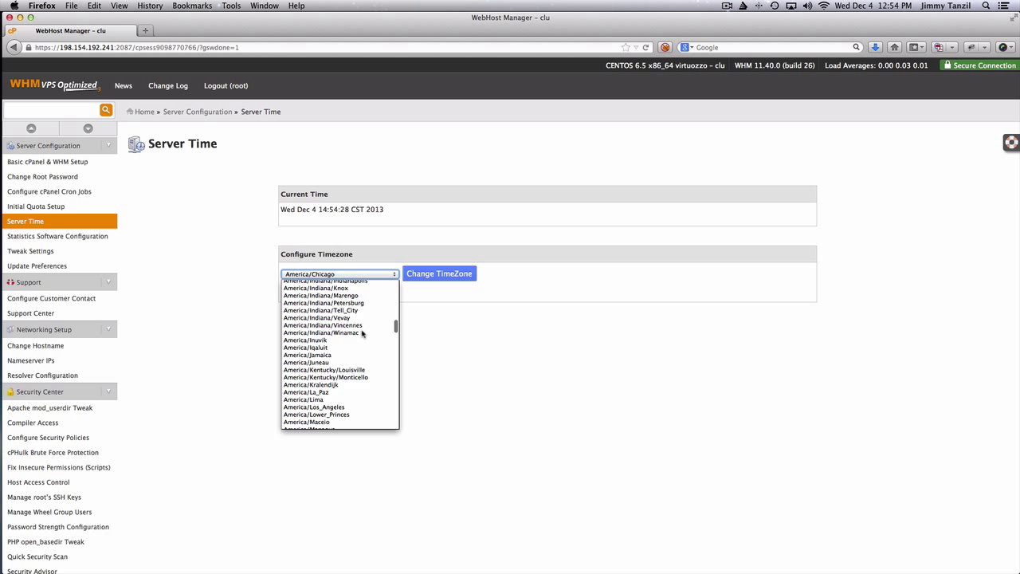
pyautogui.click(352, 407)
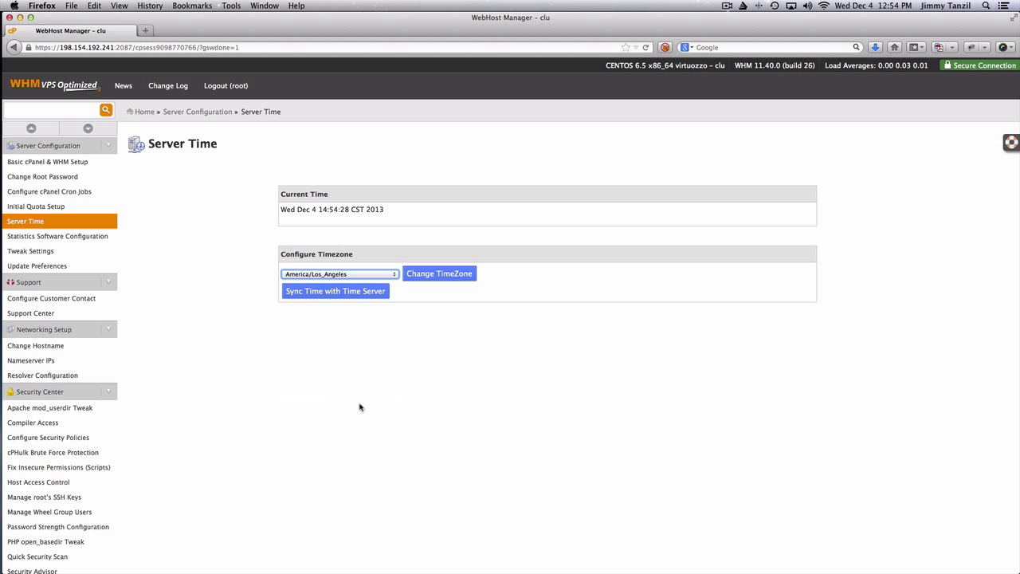
pyautogui.click(437, 275)
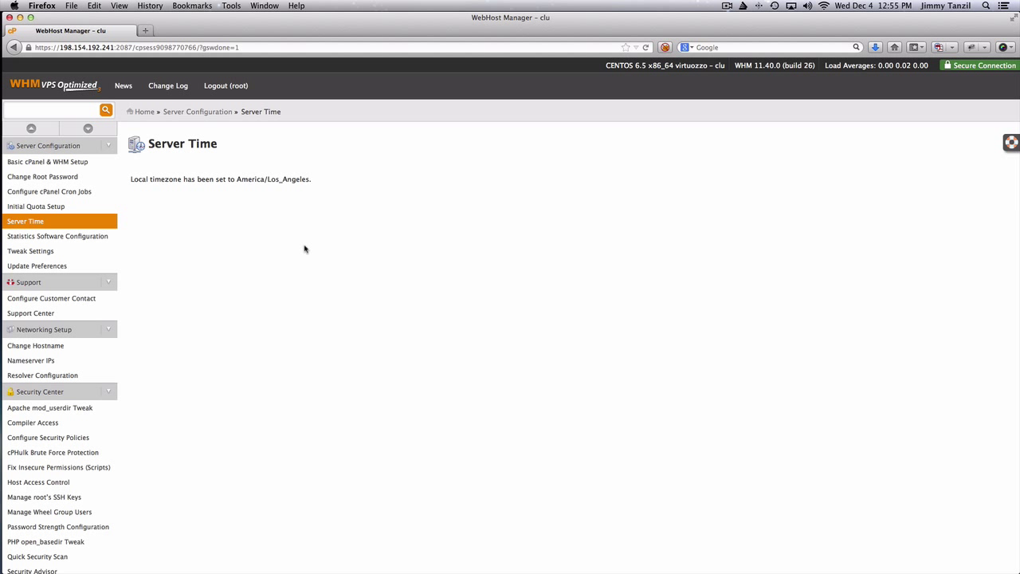
# Open Statistics Software Configuration and toggle Awstats and Logaholic on and back off, leaving both unchecked
pyautogui.click(84, 238)
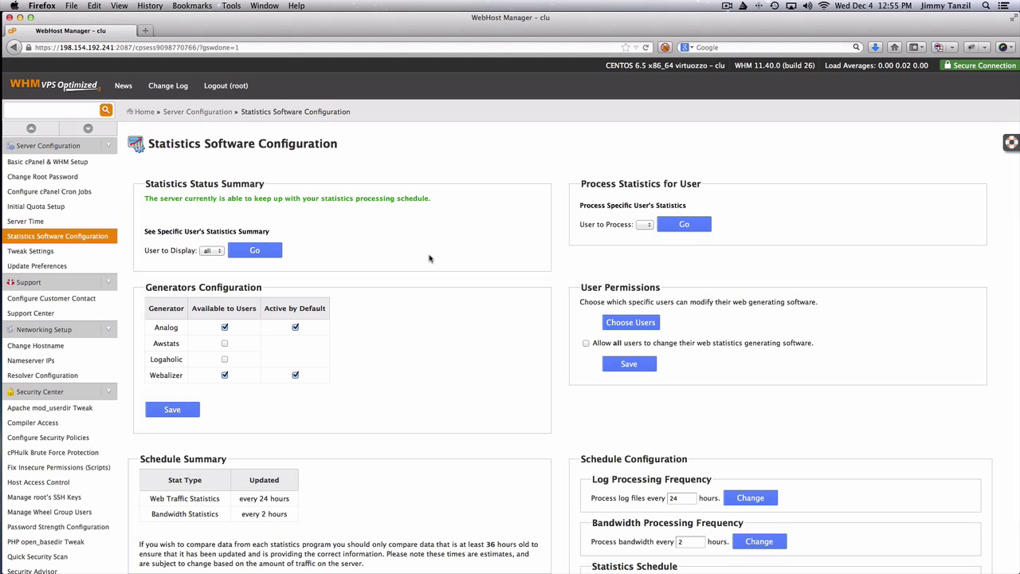
pyautogui.scroll(-2, 429, 258)
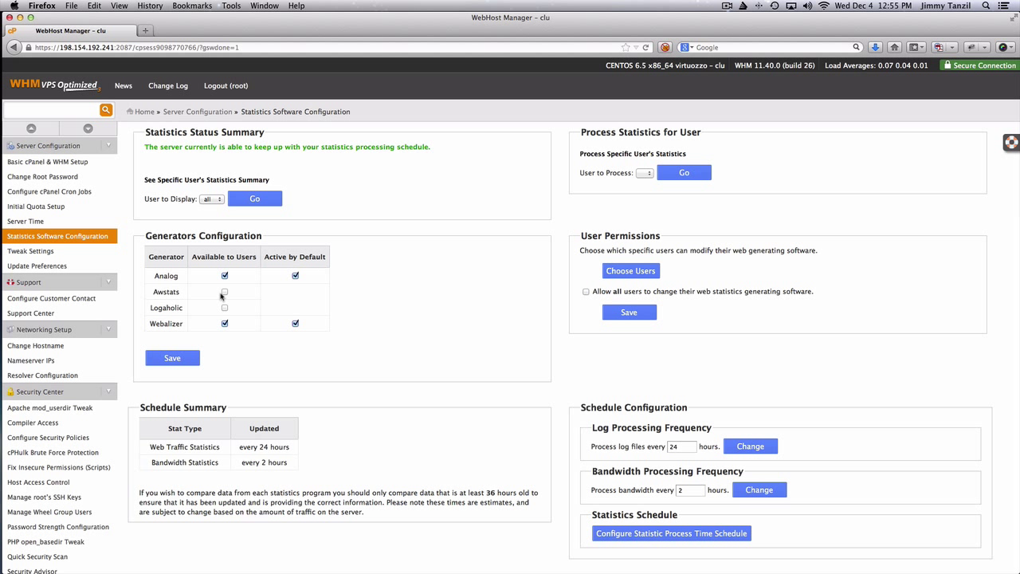
pyautogui.click(223, 293)
pyautogui.click(225, 292)
pyautogui.click(225, 308)
pyautogui.click(226, 308)
pyautogui.scroll(2, 383, 248)
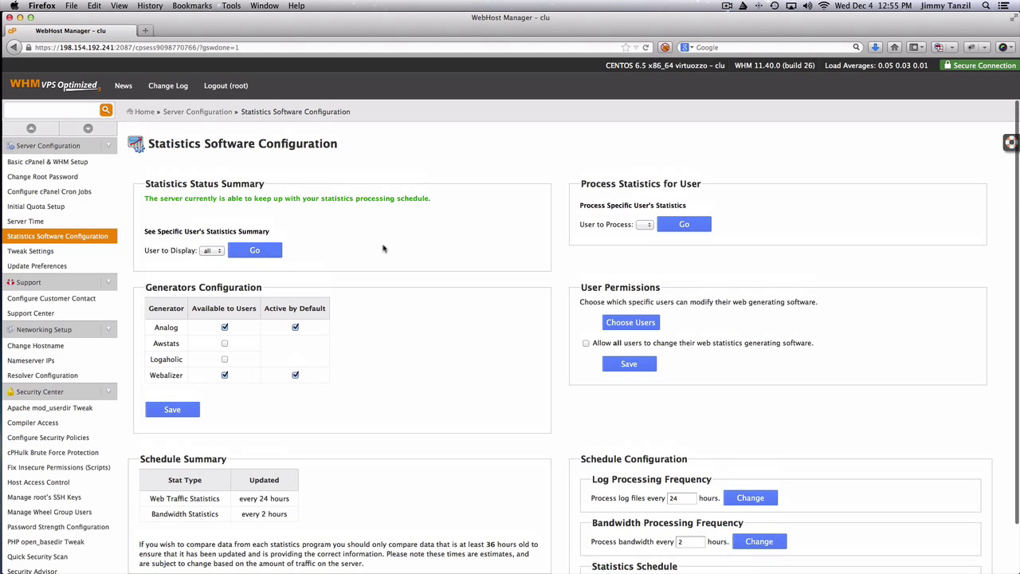
# Open Tweak Settings and browse the cPAddons, Compression, Display and Domains tabs before returning to All
pyautogui.click(46, 254)
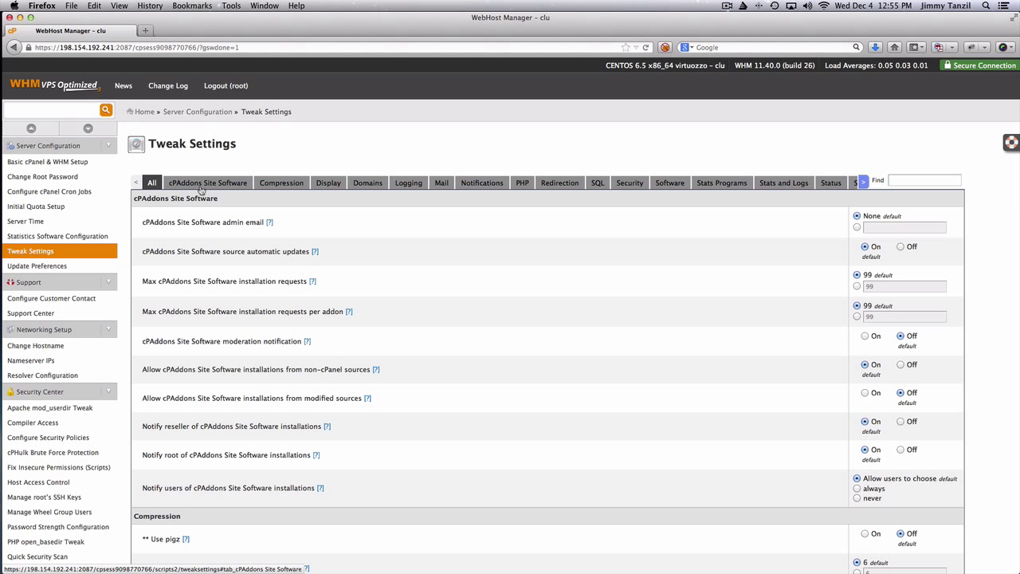
pyautogui.scroll(-1, 507, 206)
pyautogui.scroll(-3, 507, 207)
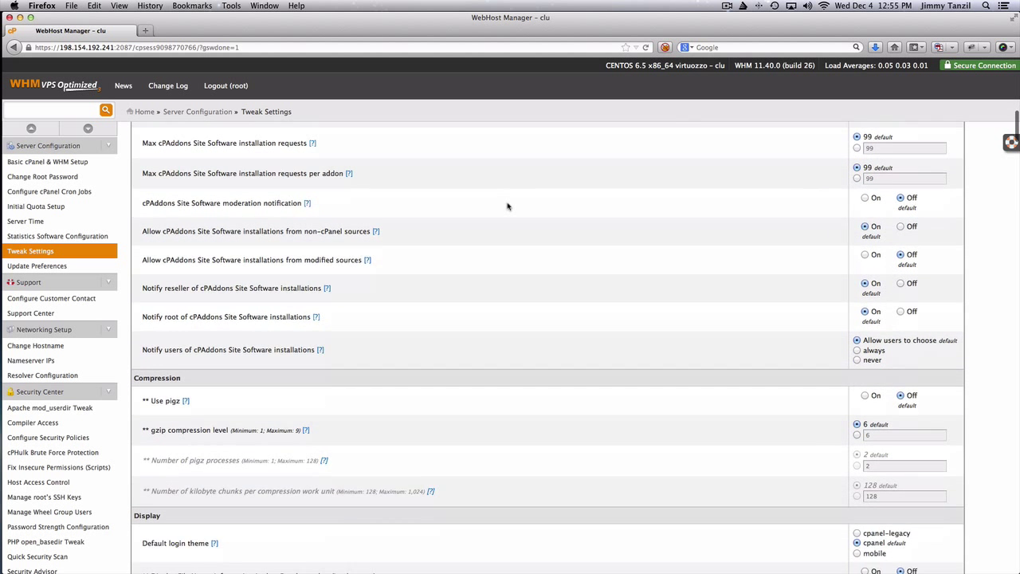
pyautogui.scroll(5, 507, 206)
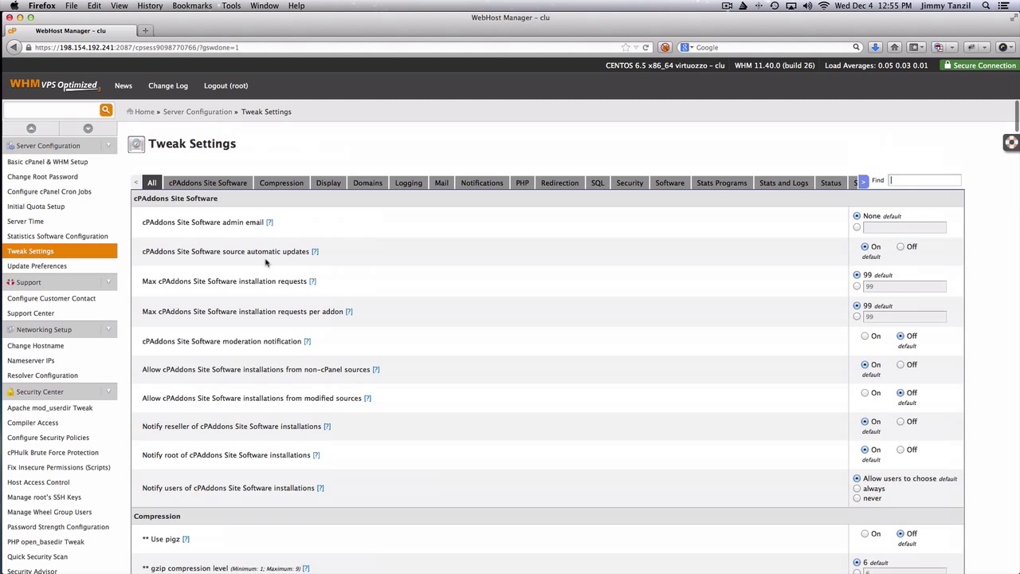
pyautogui.click(225, 187)
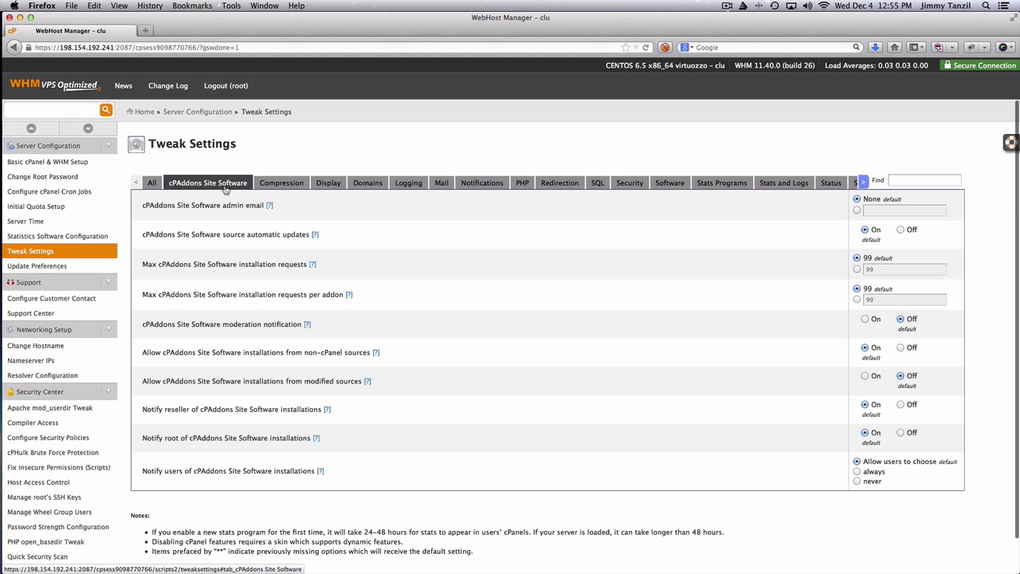
pyautogui.click(259, 188)
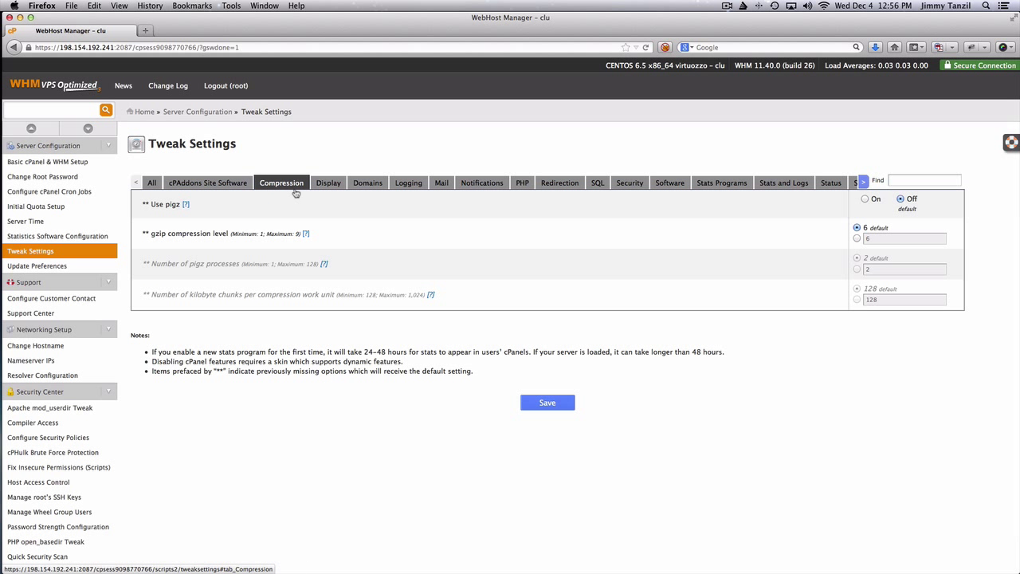
pyautogui.click(328, 184)
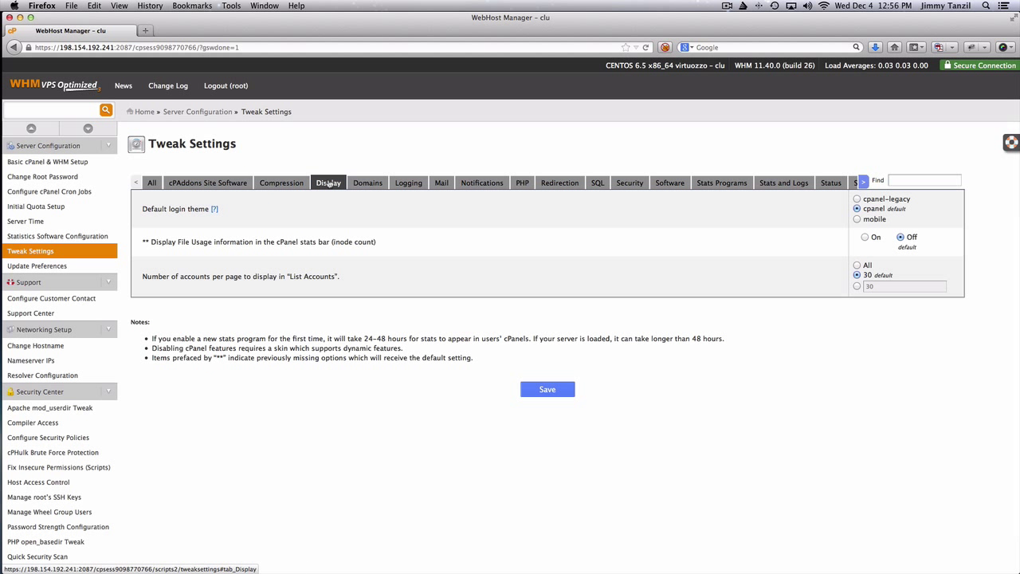
pyautogui.click(369, 183)
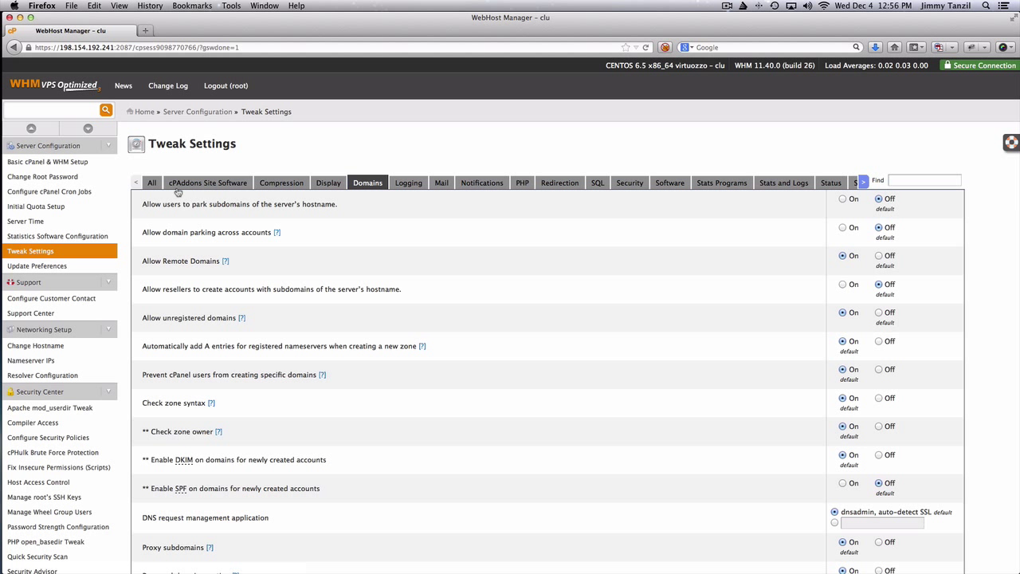
pyautogui.click(153, 183)
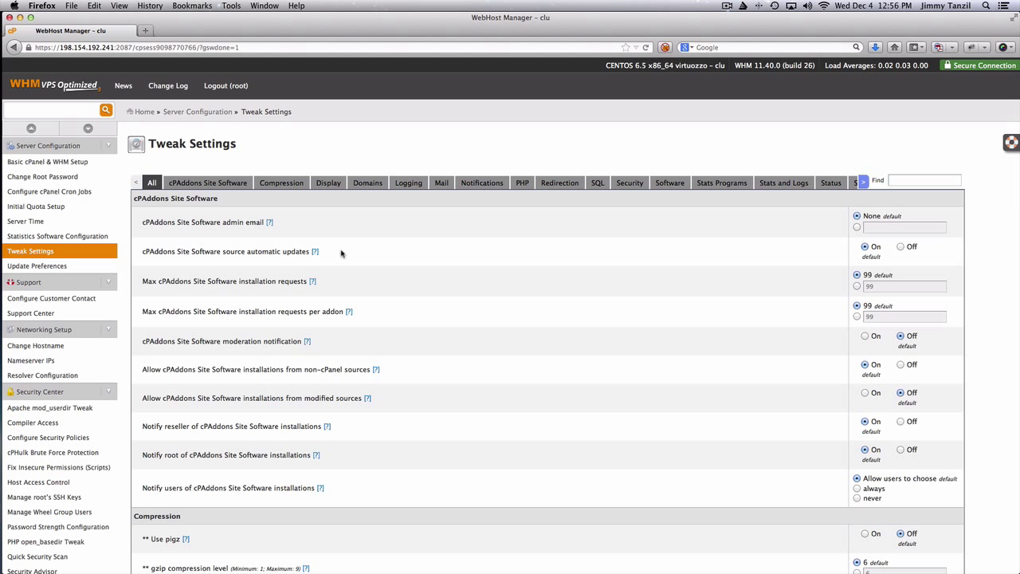
pyautogui.scroll(-2, 83, 228)
pyautogui.scroll(-2, 82, 228)
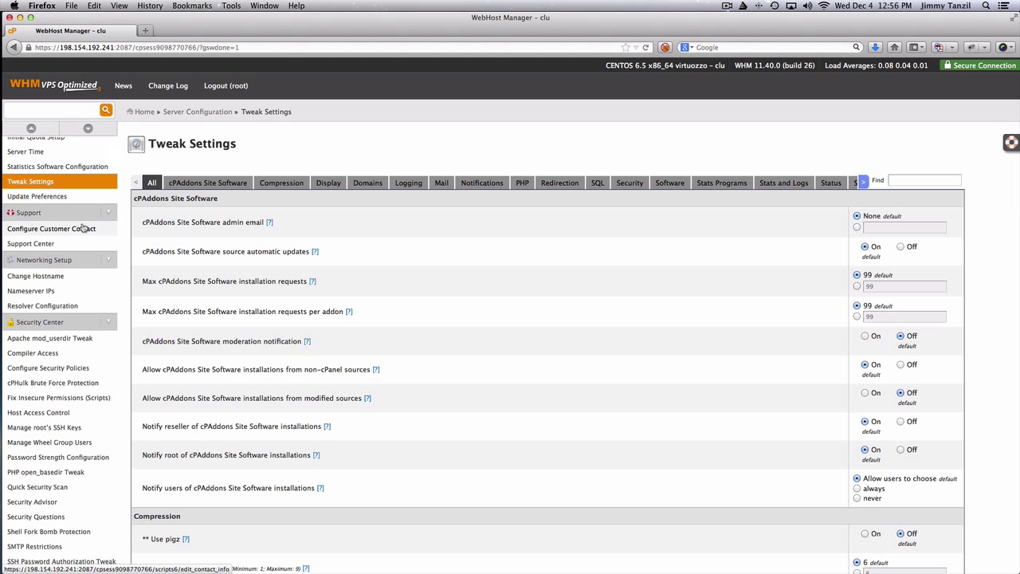
# Save the STABLE update tier, opt into update analysis logs, and start Update Now
pyautogui.click(46, 199)
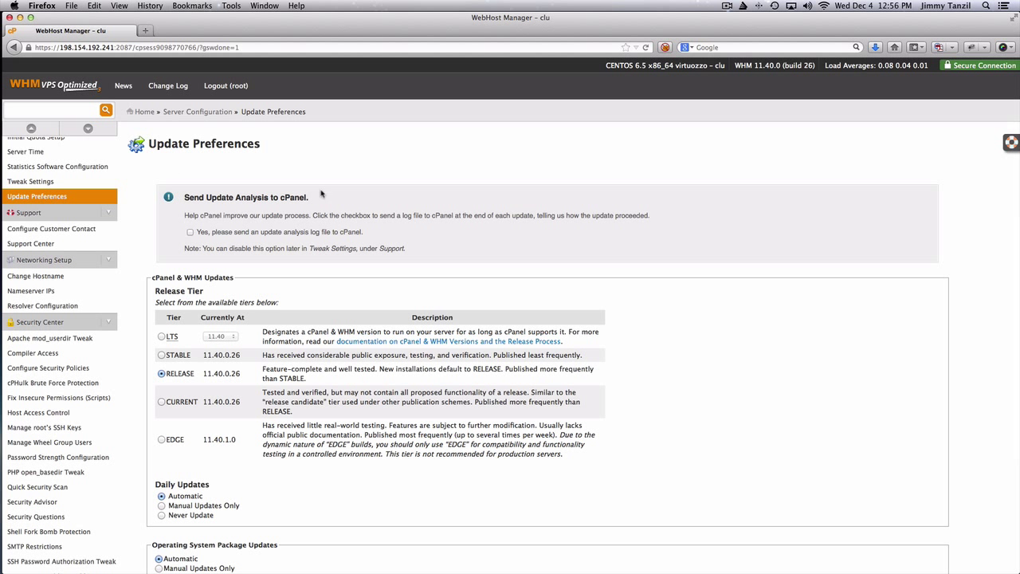
pyautogui.scroll(-3, 327, 200)
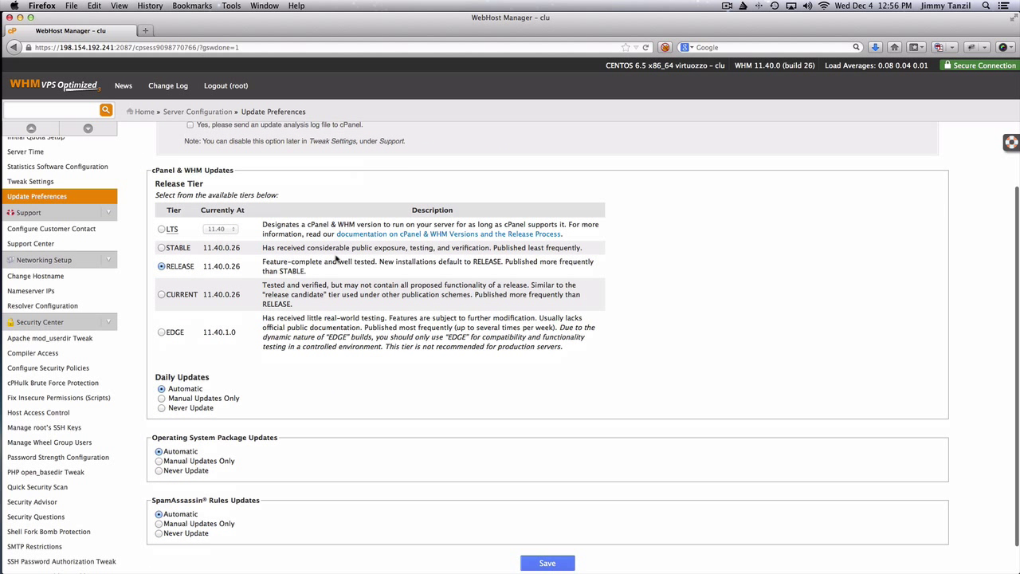
pyautogui.scroll(1, 336, 257)
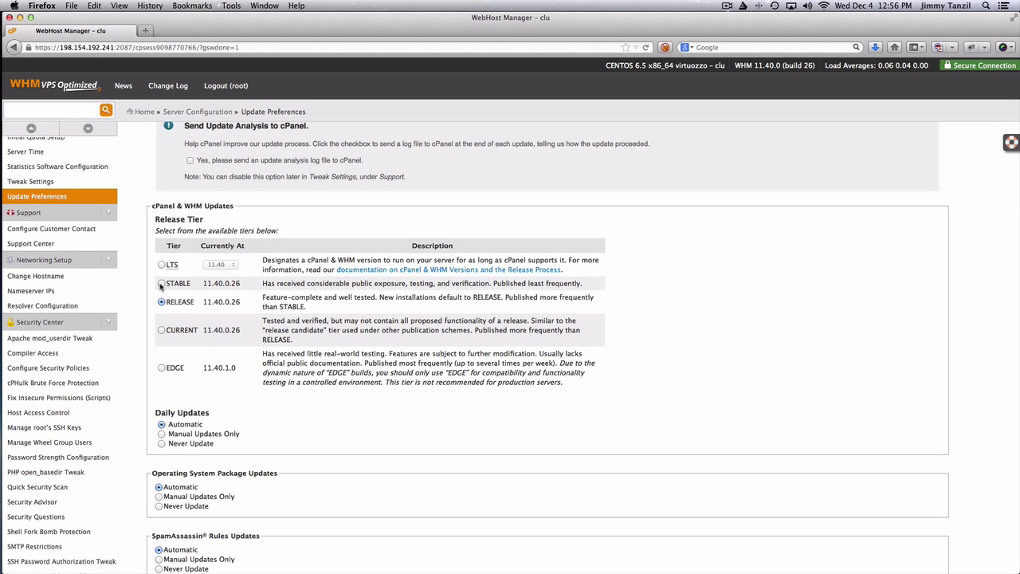
pyautogui.click(162, 284)
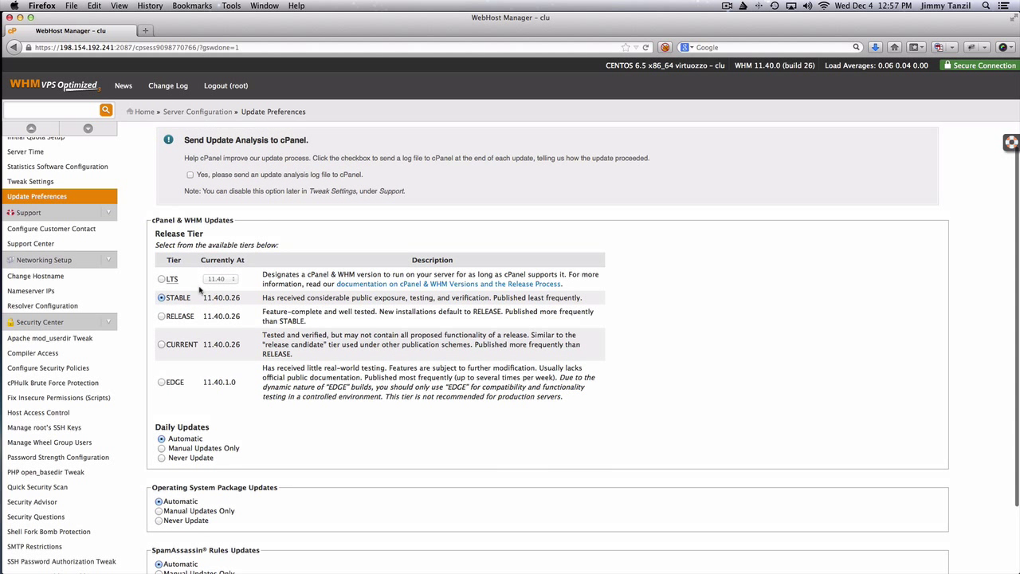
pyautogui.scroll(-1, 199, 291)
pyautogui.scroll(-3, 199, 291)
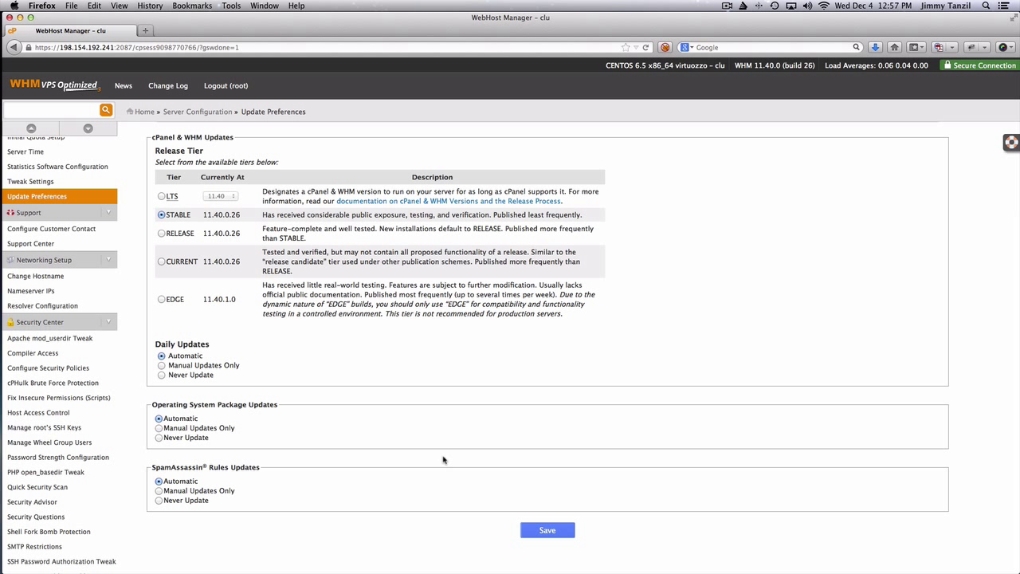
pyautogui.click(552, 534)
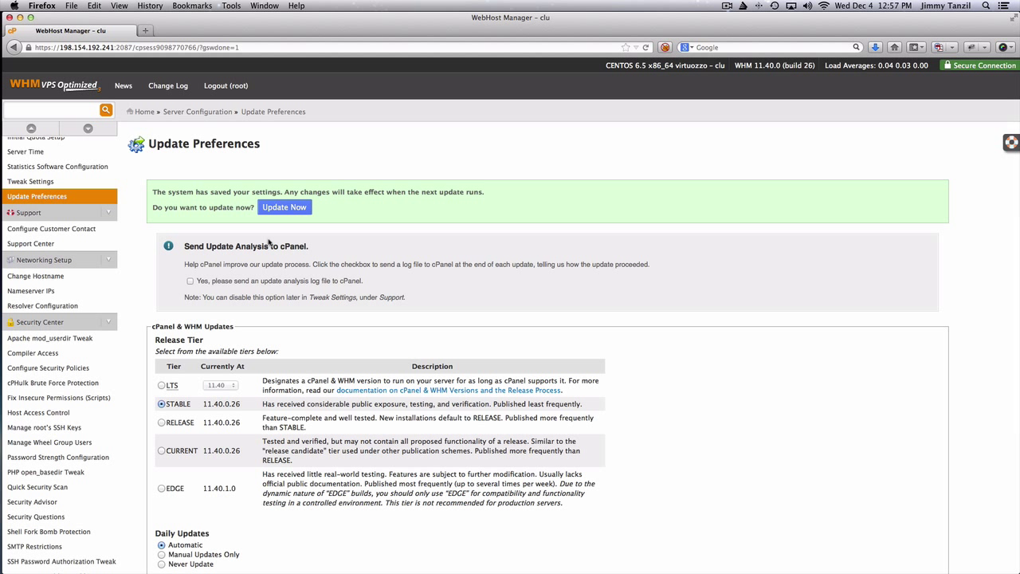
pyautogui.click(189, 281)
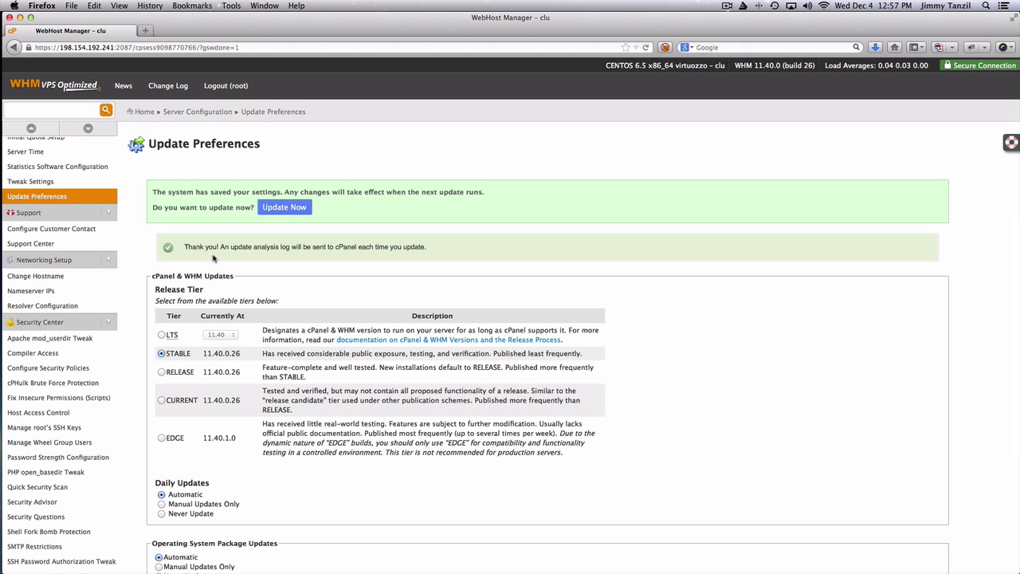
pyautogui.click(281, 209)
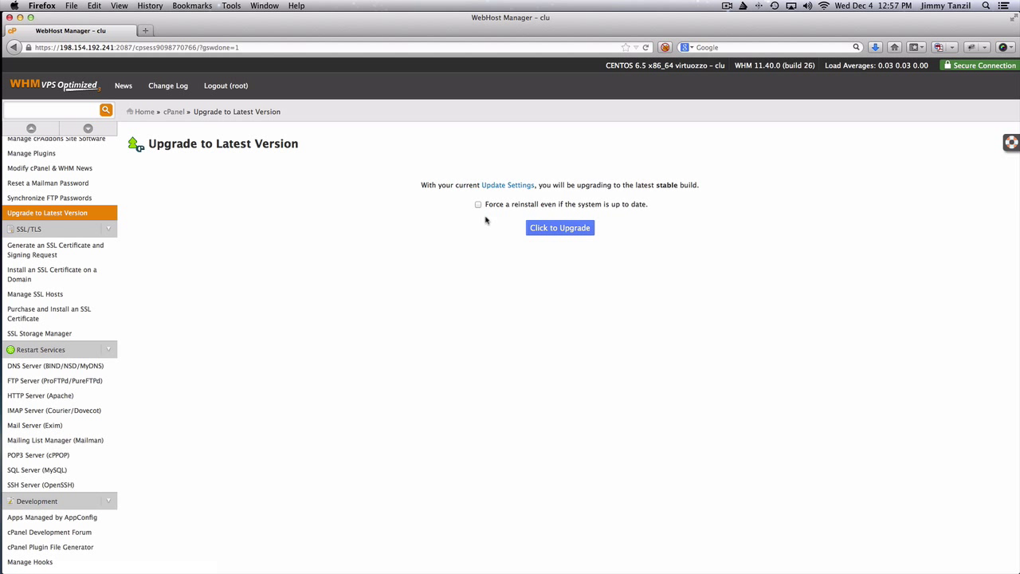
# Upgrade cPanel & WHM to the latest build through to 100%, then collapse Server Configuration
pyautogui.click(560, 227)
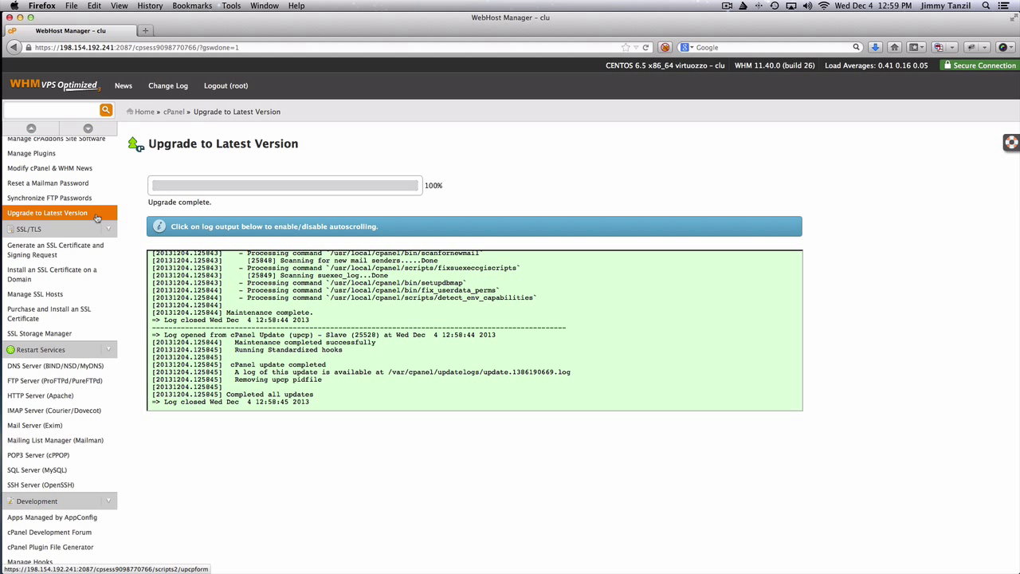
pyautogui.scroll(3, 90, 216)
pyautogui.scroll(3, 96, 213)
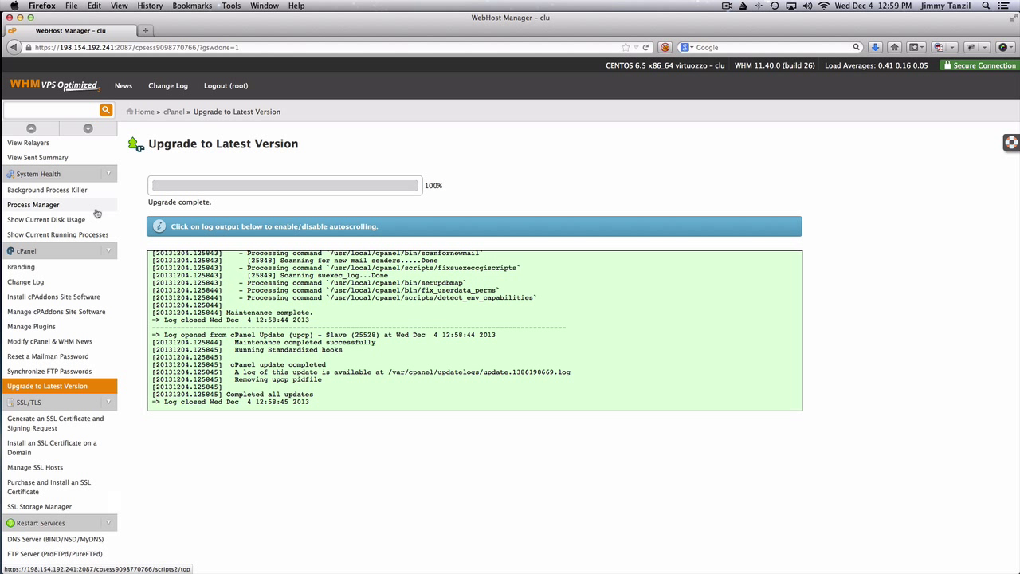
pyautogui.scroll(10, 96, 214)
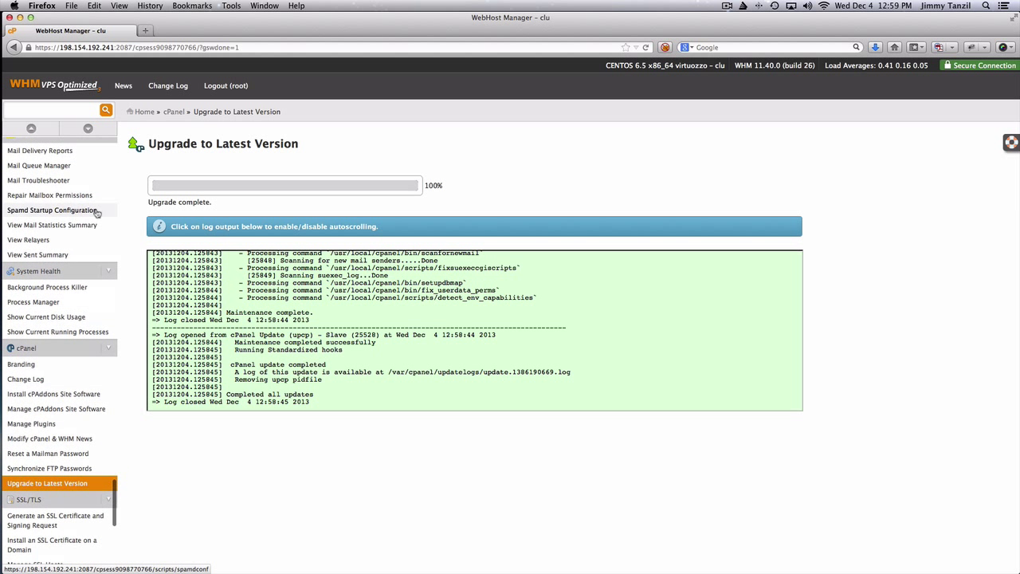
pyautogui.scroll(20, 96, 214)
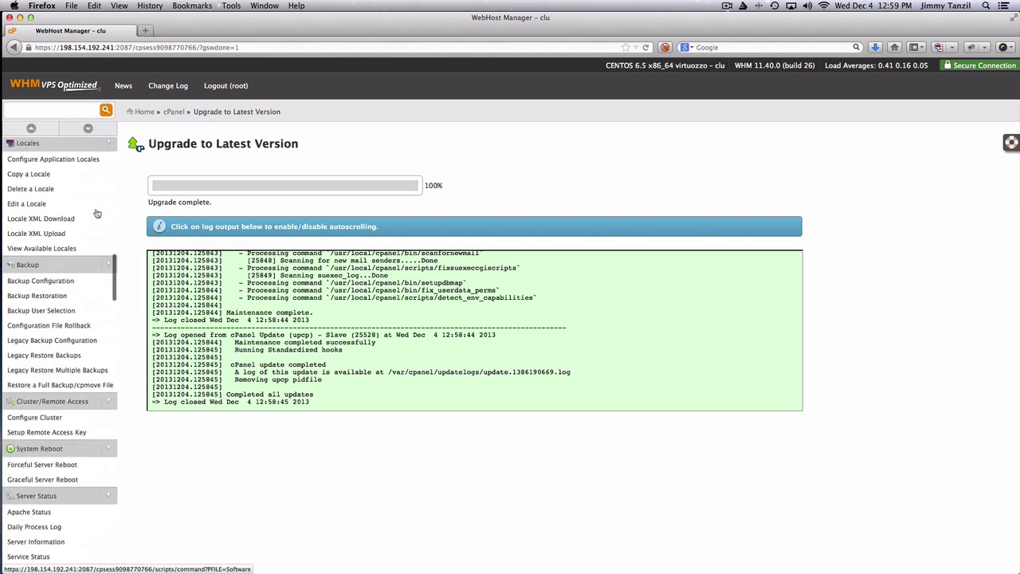
pyautogui.scroll(18, 96, 214)
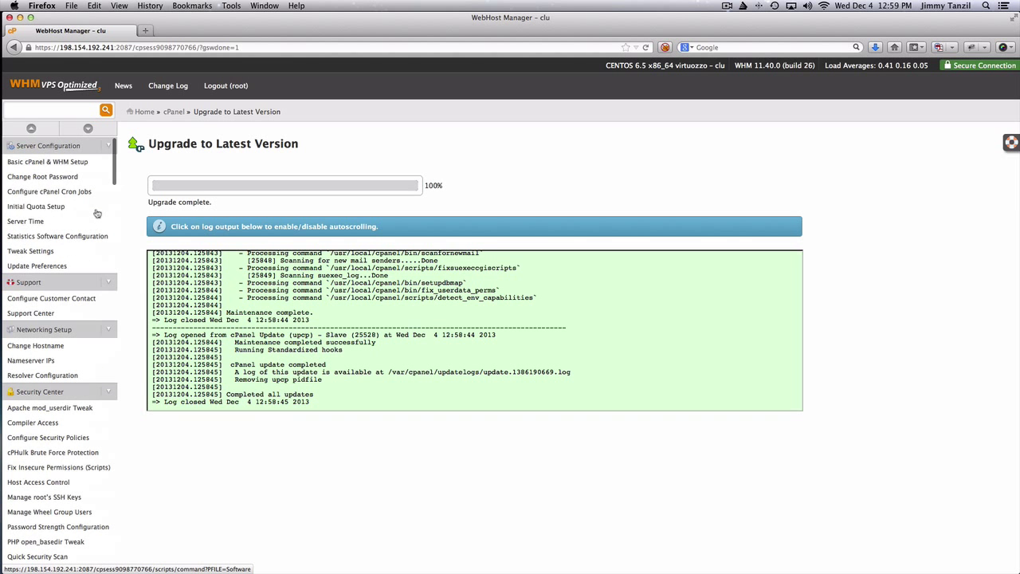
pyautogui.click(109, 148)
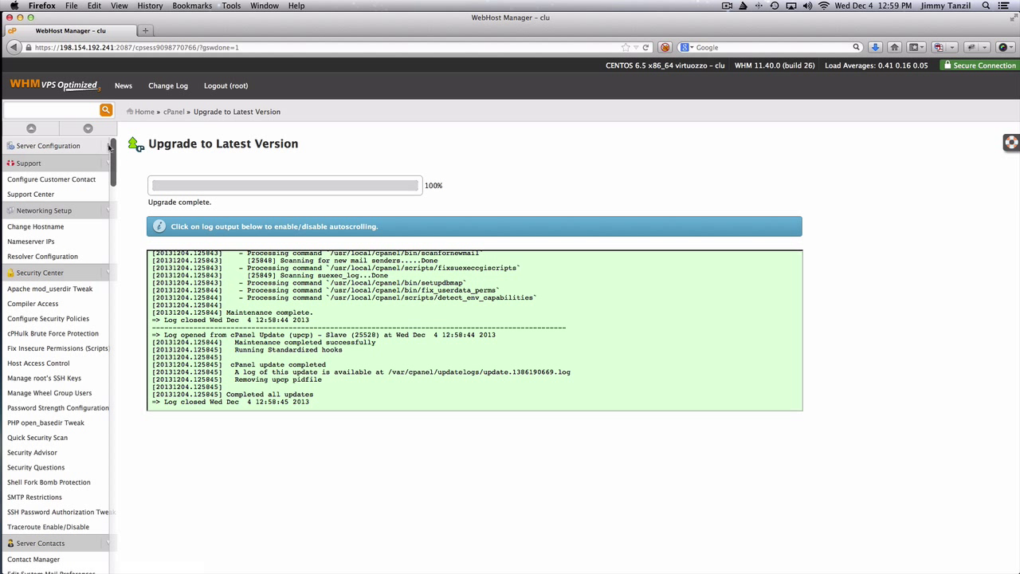
# Open Configure Customer Contact and enter the submitticket.php Support URL and support e-mail
pyautogui.click(74, 184)
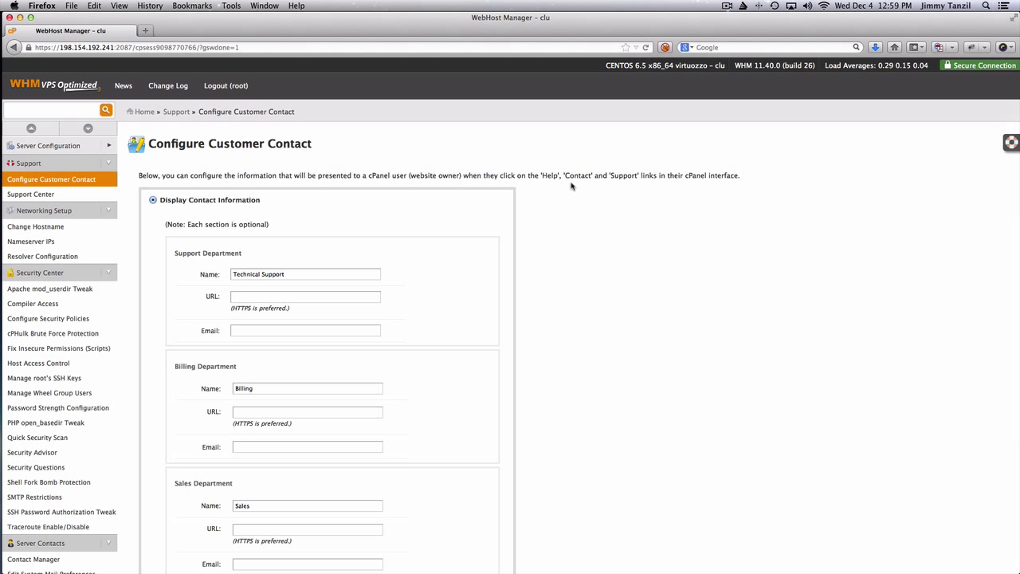
pyautogui.scroll(-3, 595, 236)
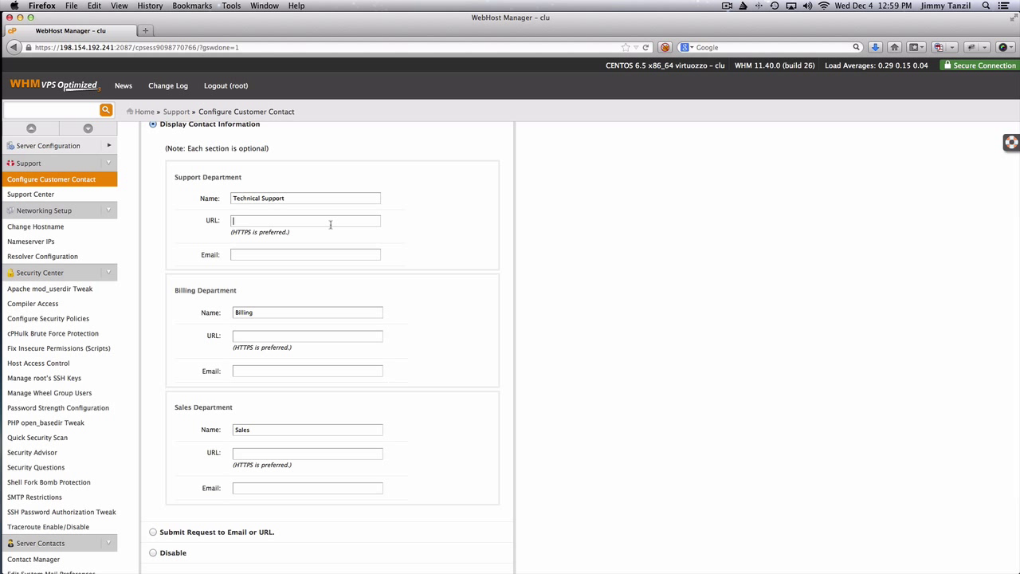
pyautogui.write('https')
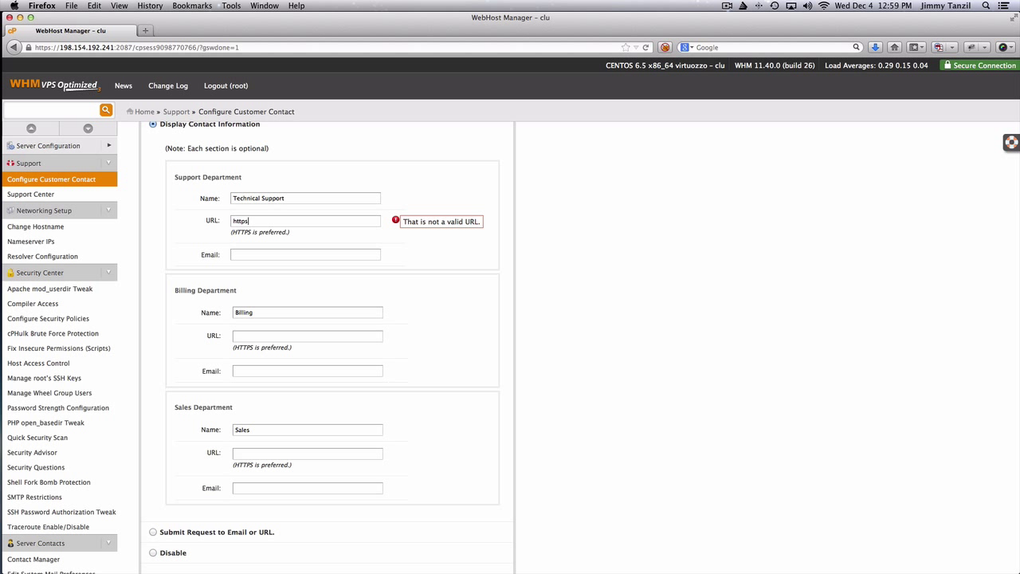
pyautogui.write('://www.cl')
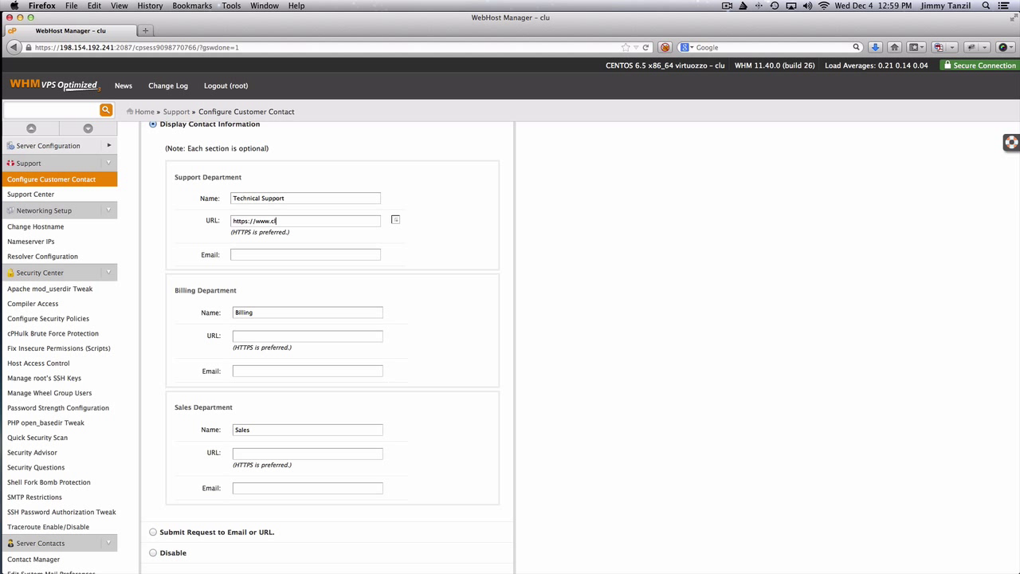
pyautogui.write('ubcoder.c')
pyautogui.write('om/sub')
pyautogui.write('mitticke')
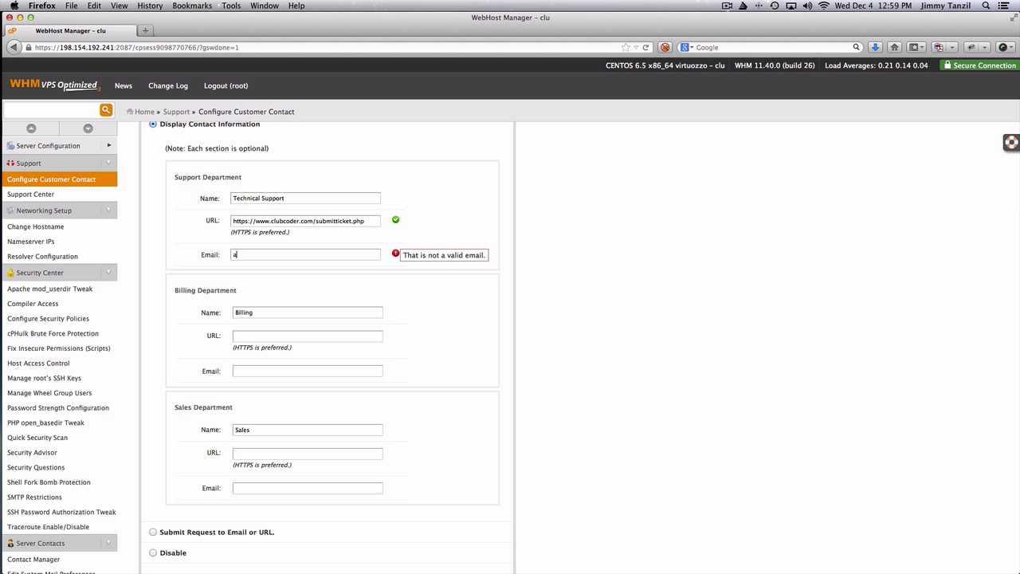
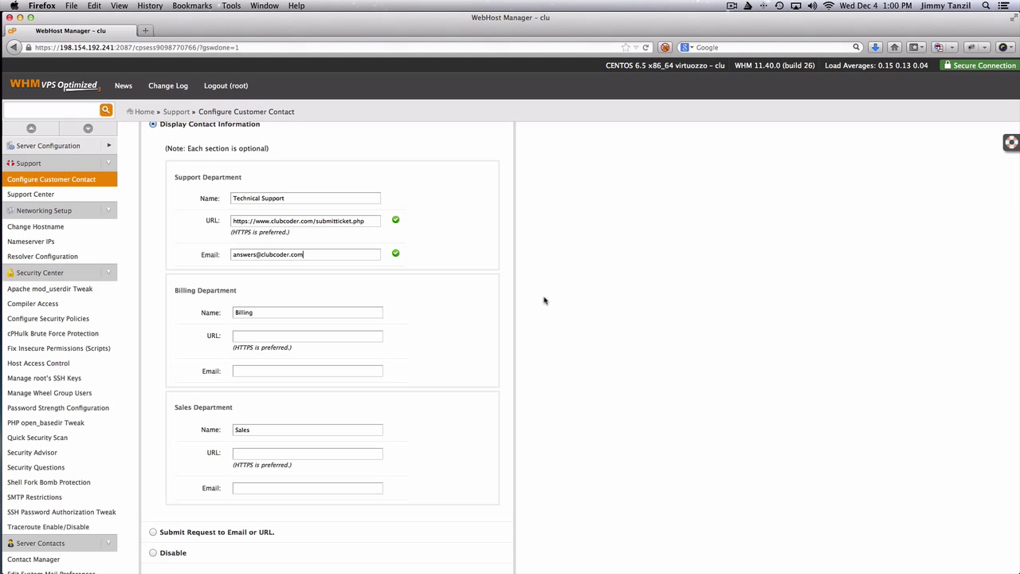
pyautogui.scroll(-2, 544, 301)
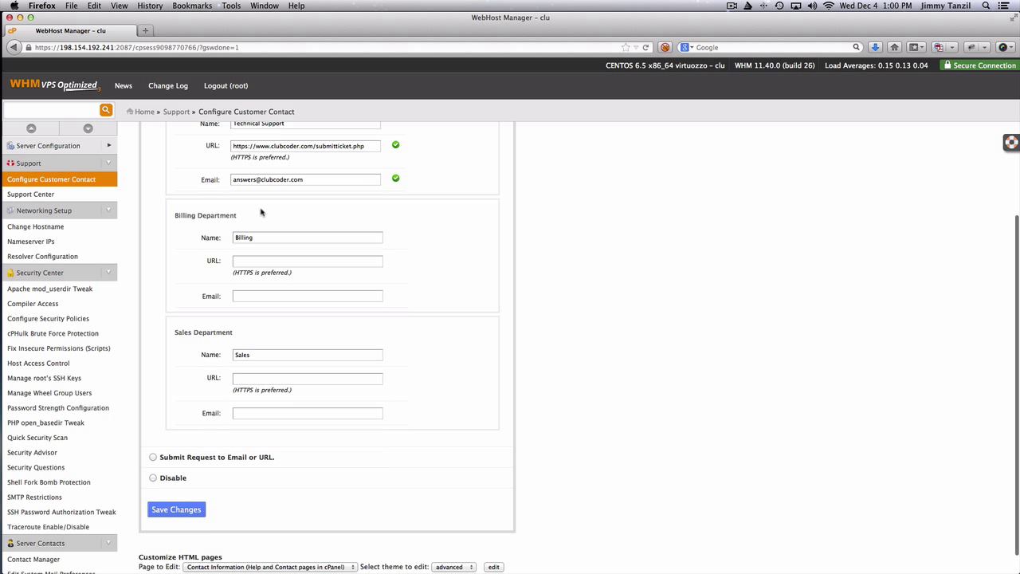
pyautogui.scroll(1, 297, 277)
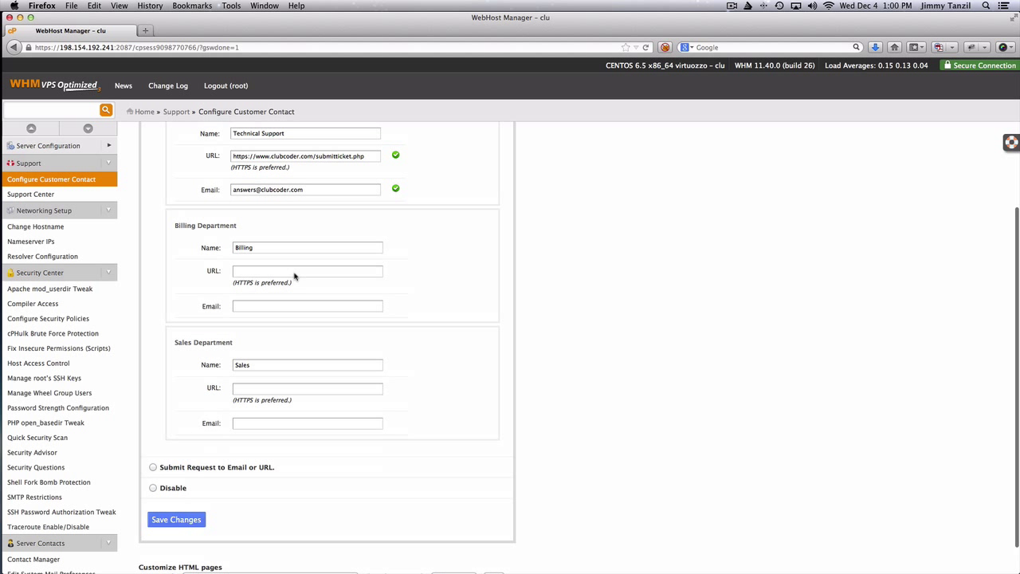
# Copy the Support URL and support e-mail into the Billing URL and Email fields
pyautogui.tripleClick(281, 169)
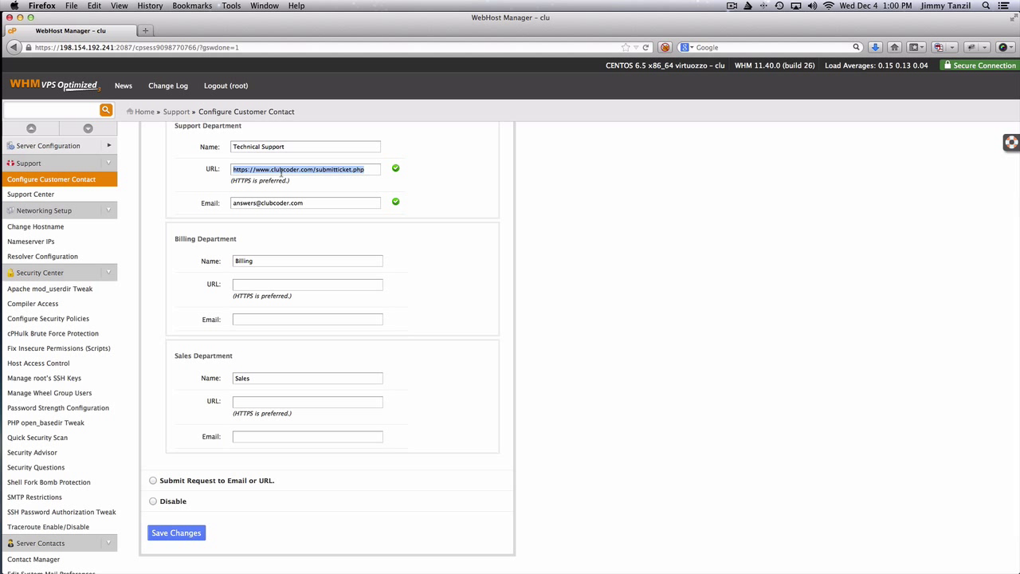
pyautogui.click(300, 286)
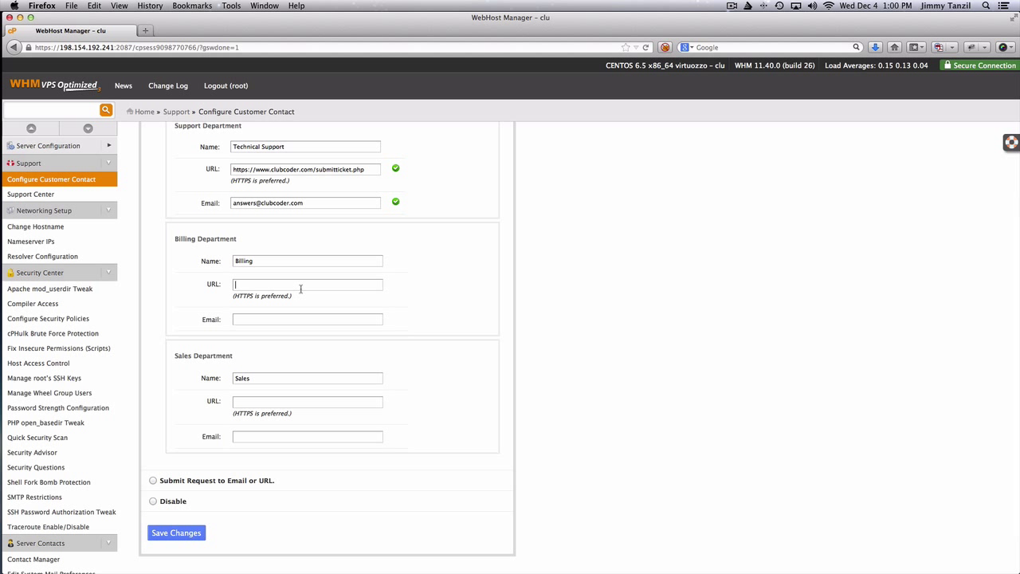
pyautogui.press('super+v')
pyautogui.tripleClick(289, 201)
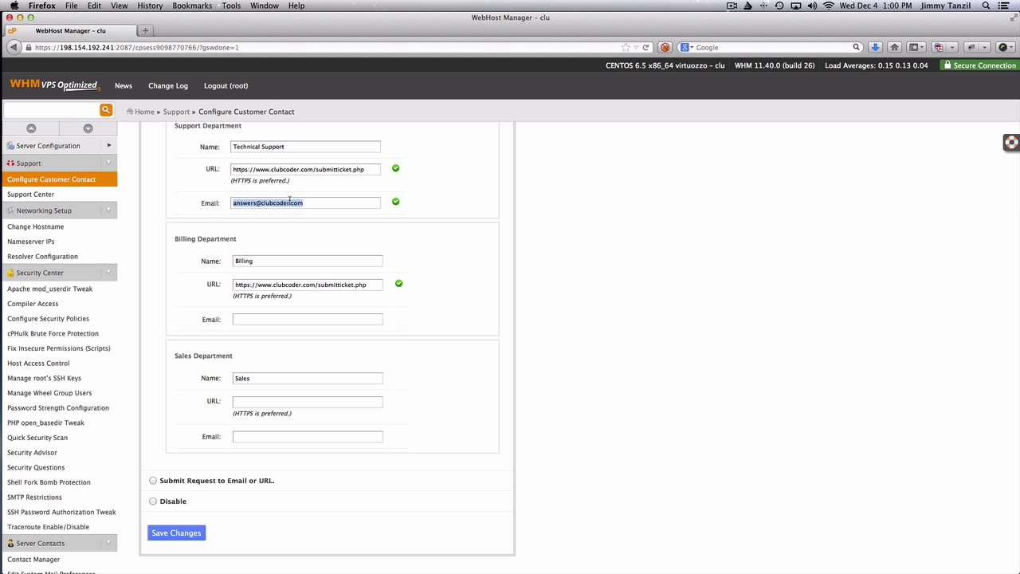
pyautogui.press('super+c')
pyautogui.click(289, 319)
pyautogui.press('super+v')
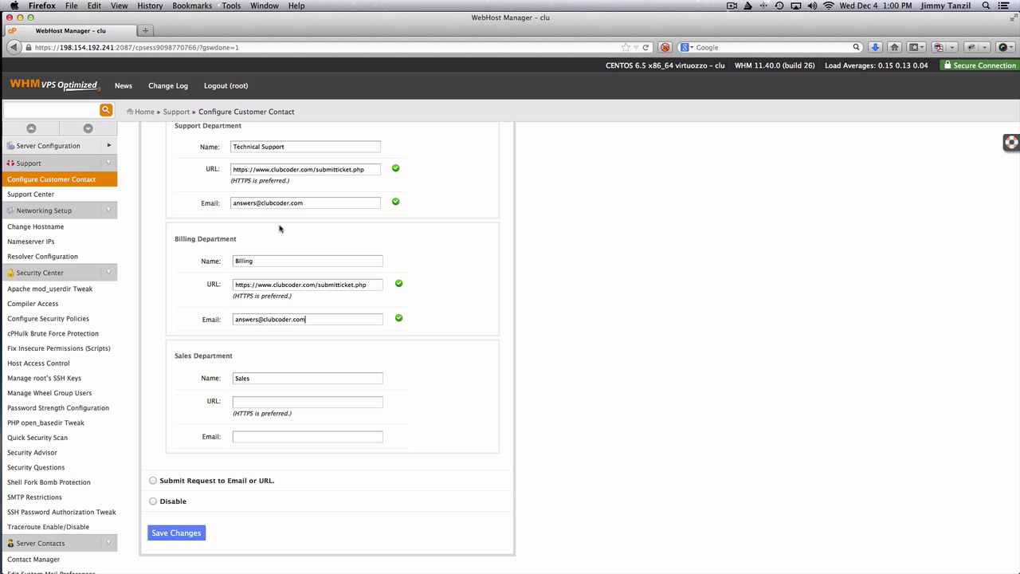
# Copy the same URL and e-mail into the Sales fields and save the contact details
pyautogui.tripleClick(283, 167)
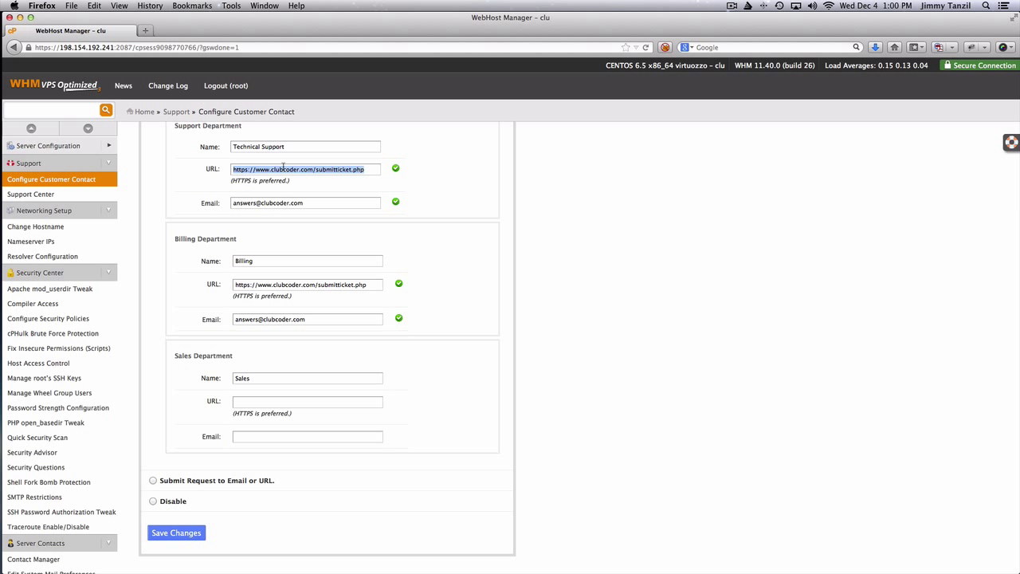
pyautogui.click(303, 401)
pyautogui.press('super+v')
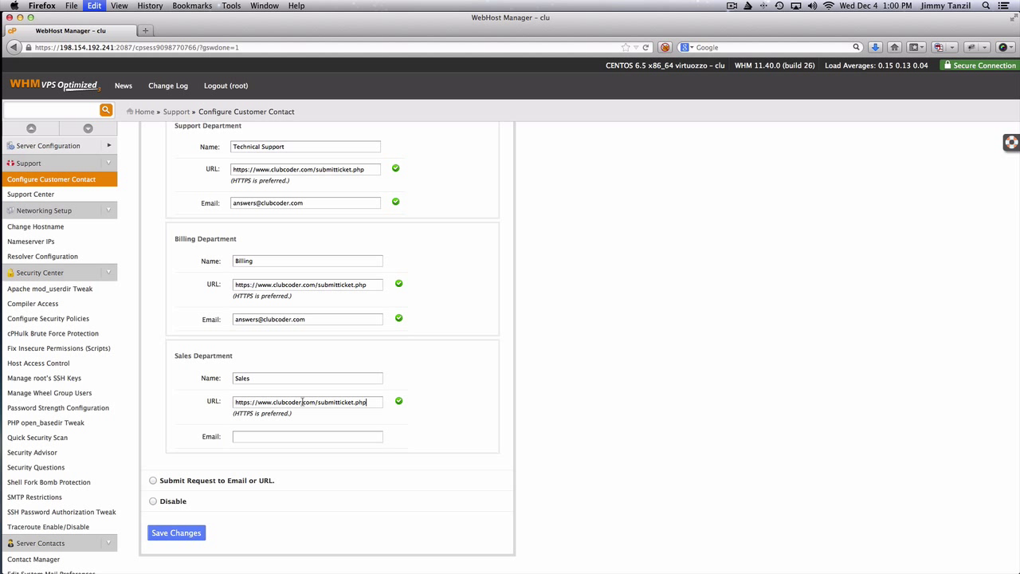
pyautogui.tripleClick(301, 320)
pyautogui.press('super+c')
pyautogui.click(307, 434)
pyautogui.press('super+v')
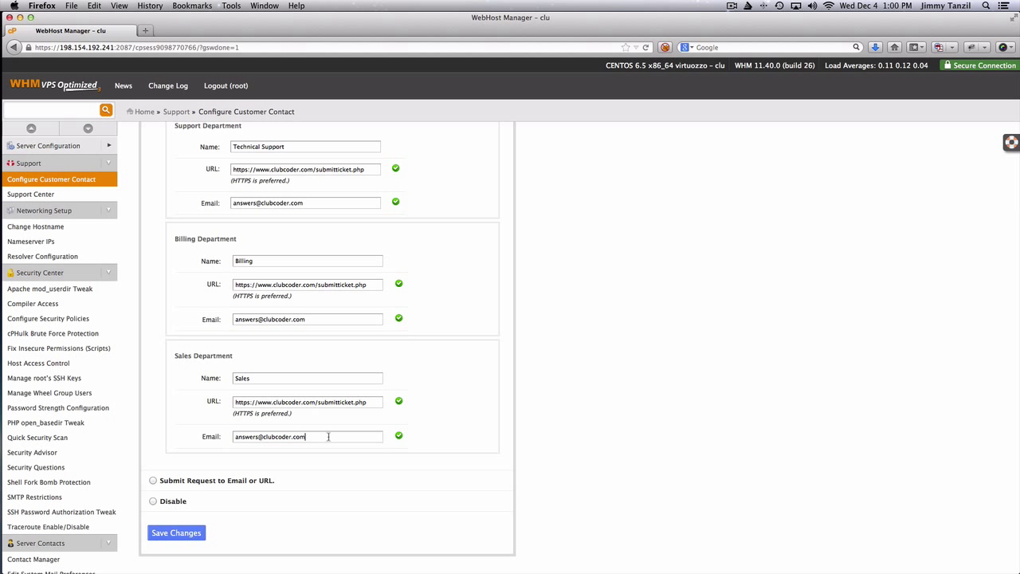
pyautogui.click(183, 540)
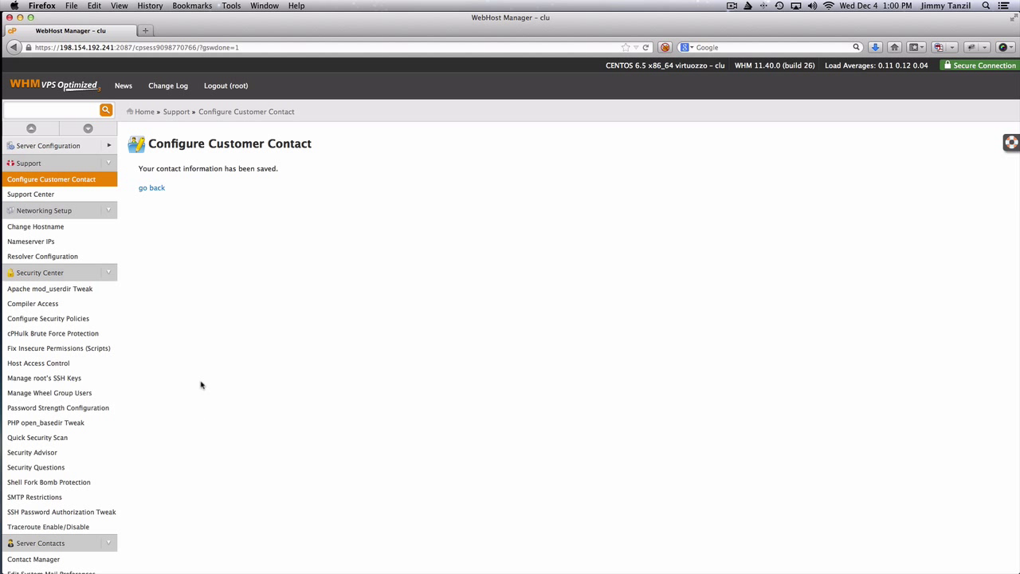
# Browse the Support Center's Resources and Contact cPanel sections, then collapse the Support sidebar group
pyautogui.click(34, 197)
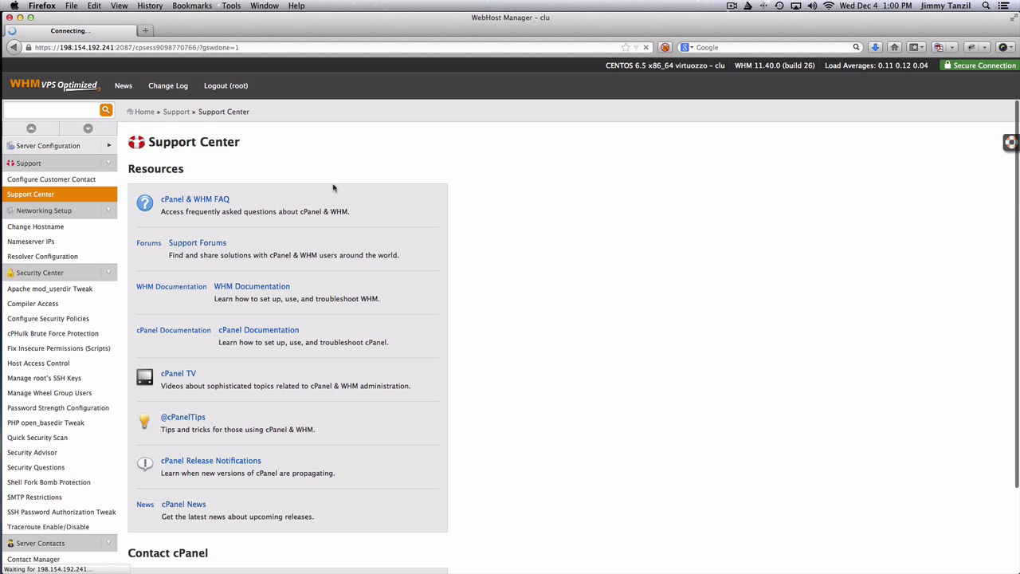
pyautogui.scroll(-2, 334, 188)
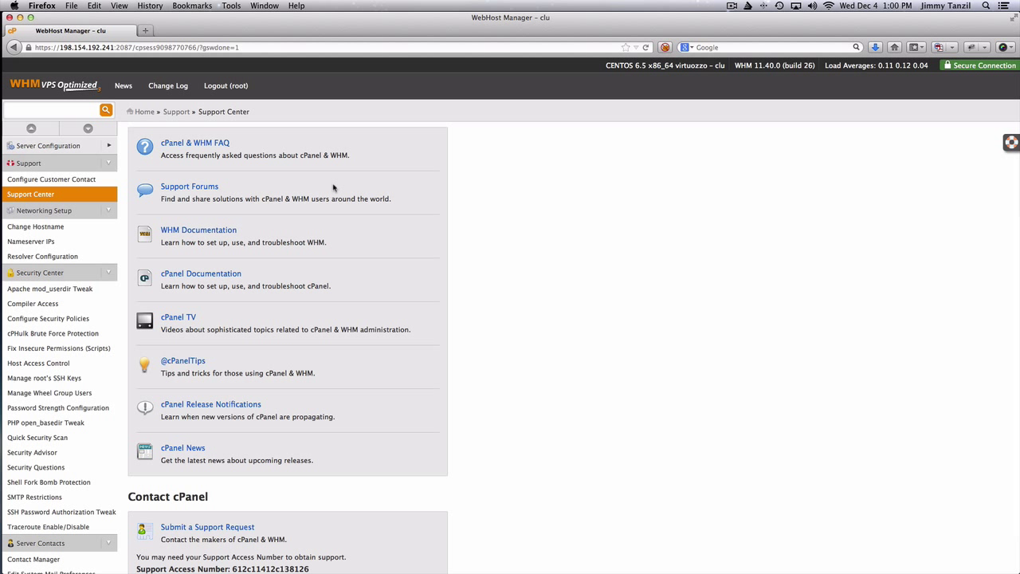
pyautogui.scroll(-2, 333, 187)
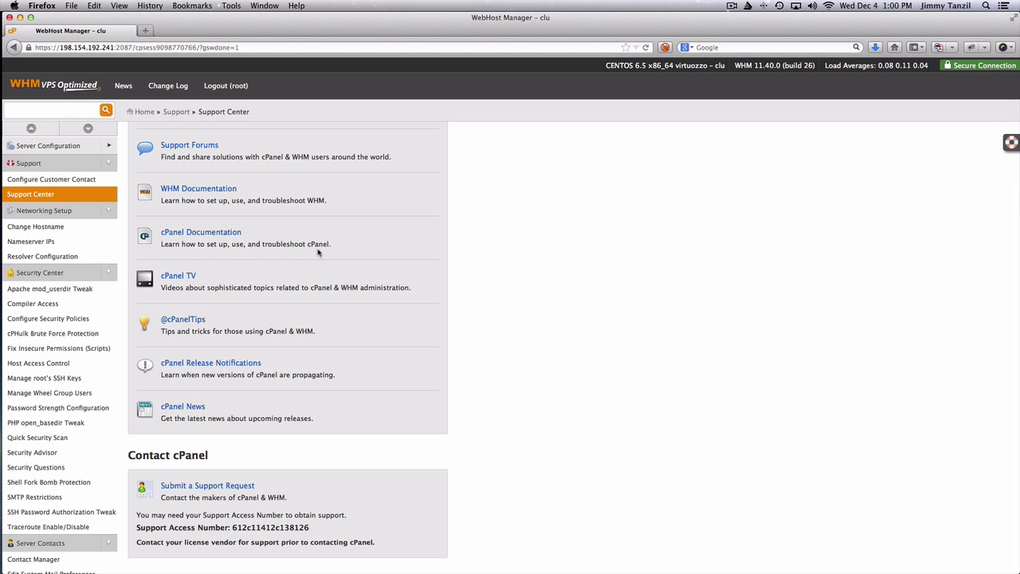
pyautogui.scroll(3, 317, 252)
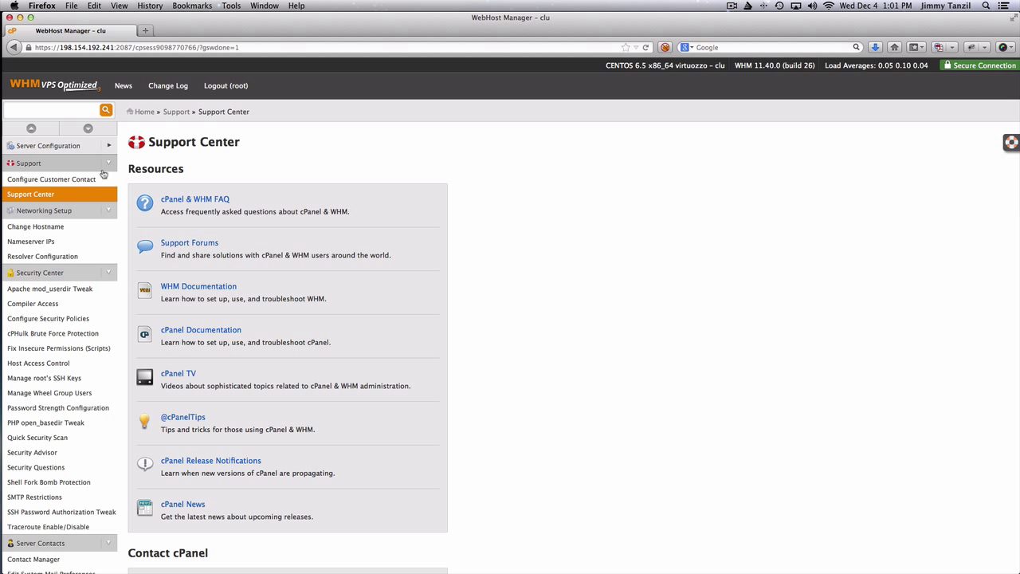
pyautogui.click(108, 163)
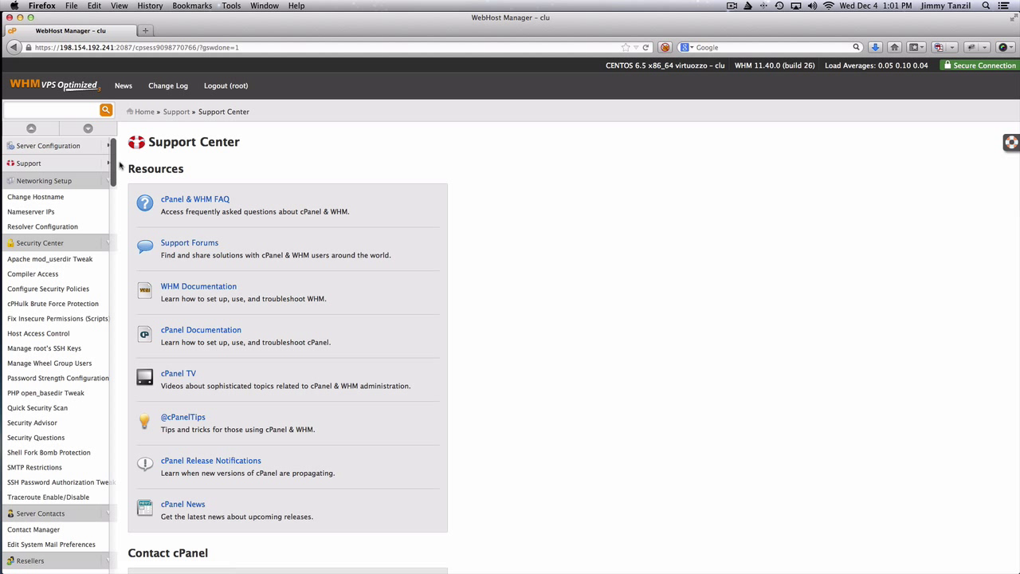
# Change the server hostname to club777.clubcoder.com on the Change Hostname page
pyautogui.click(62, 202)
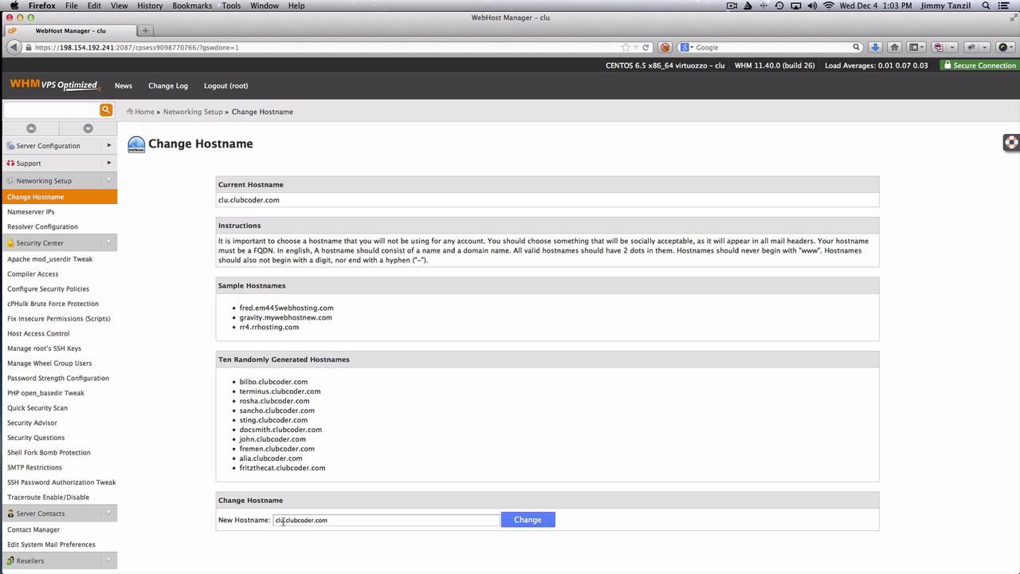
pyautogui.press('BackSpace')
pyautogui.write('b777')
pyautogui.write('.')
pyautogui.click(533, 525)
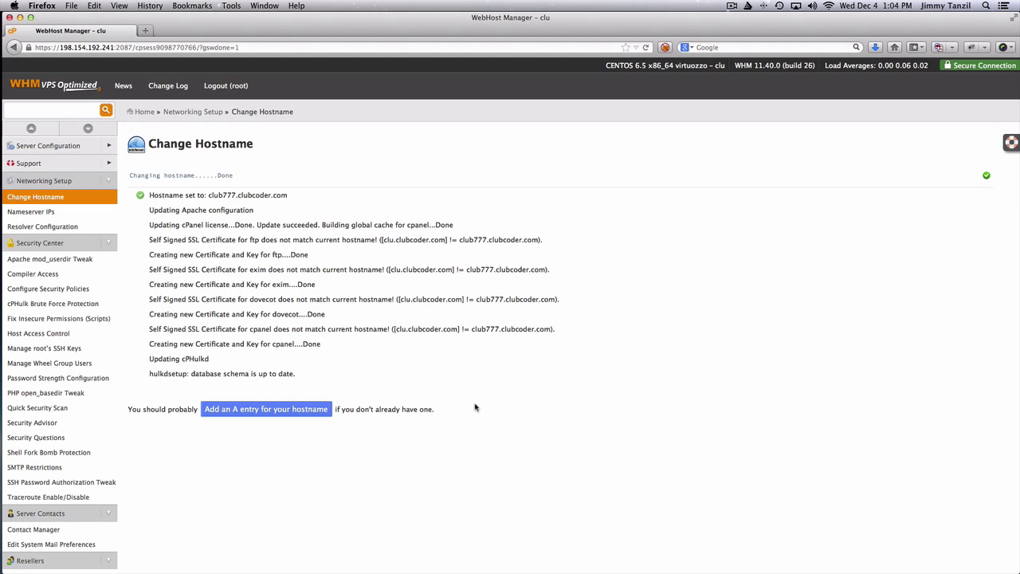
# Show Nameserver IPs for ns1 and ns2.clubcoder.com, then scroll the sidebar back to Networking Setup
pyautogui.click(62, 214)
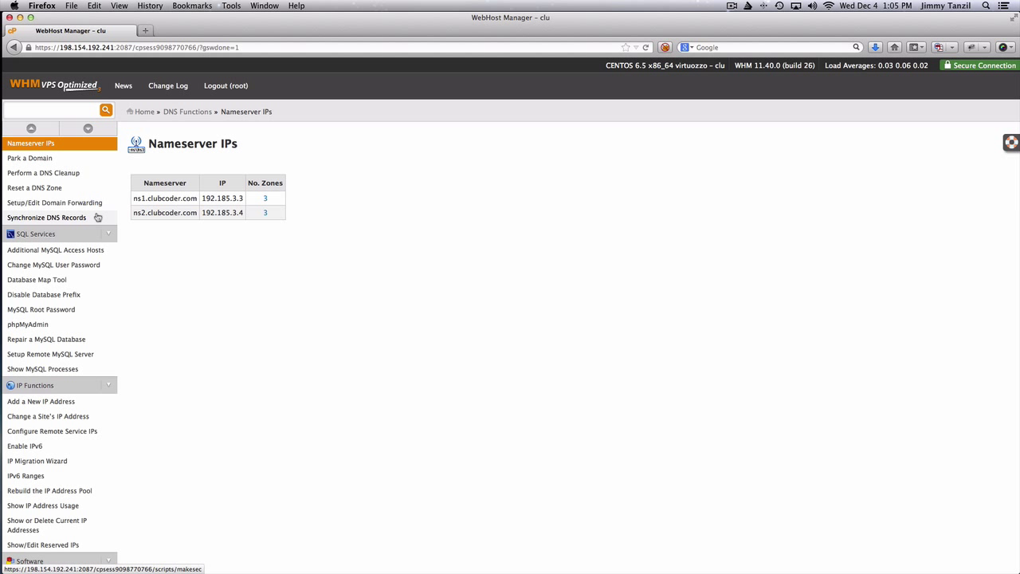
pyautogui.scroll(1, 97, 216)
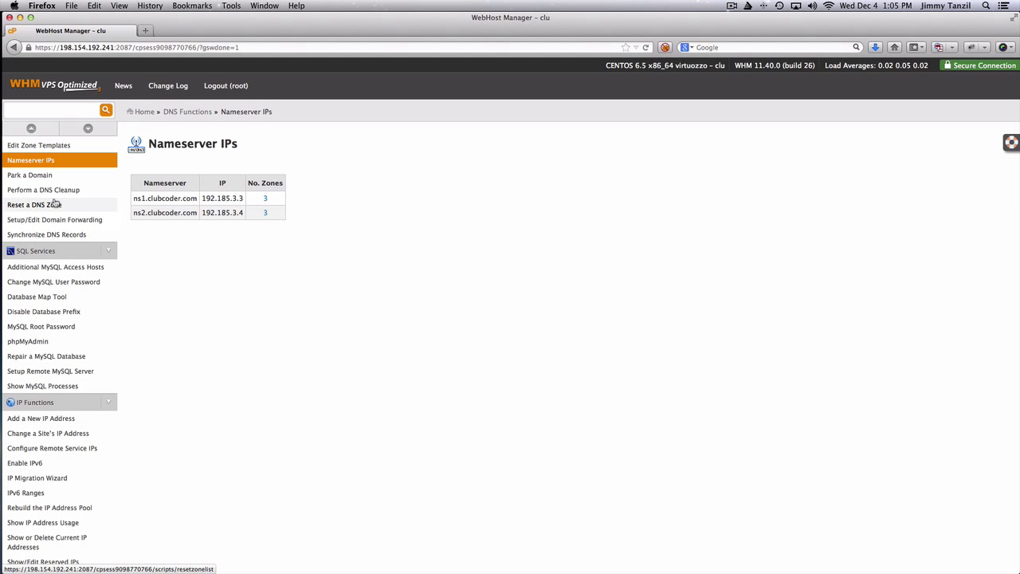
pyautogui.scroll(1, 58, 212)
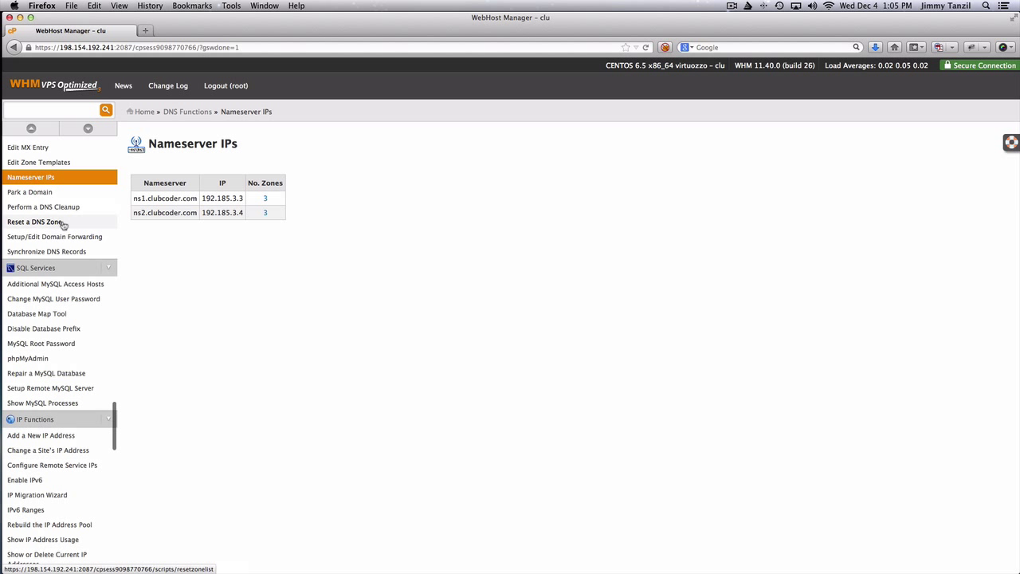
pyautogui.scroll(15, 60, 211)
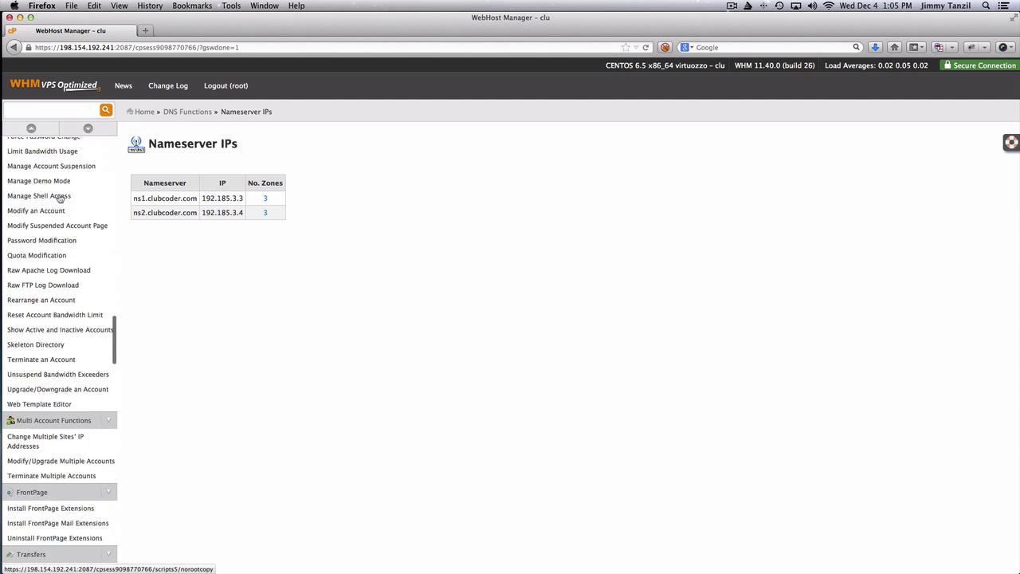
pyautogui.scroll(15, 60, 199)
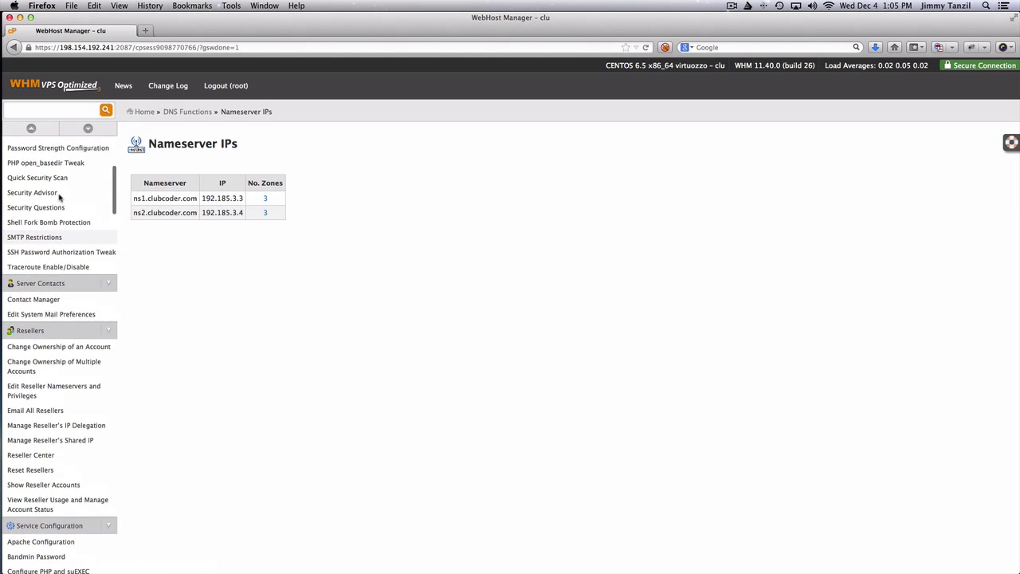
pyautogui.scroll(14, 59, 197)
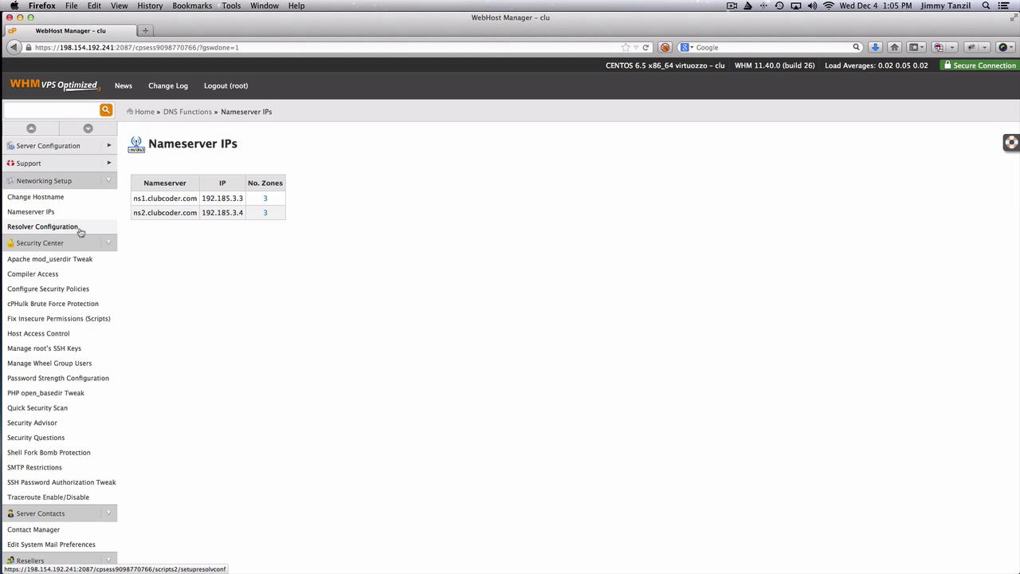
# Run Resolver Configuration keeping 8.8.8.8 and 4.2.2.1, then collapse Networking Setup
pyautogui.click(42, 226)
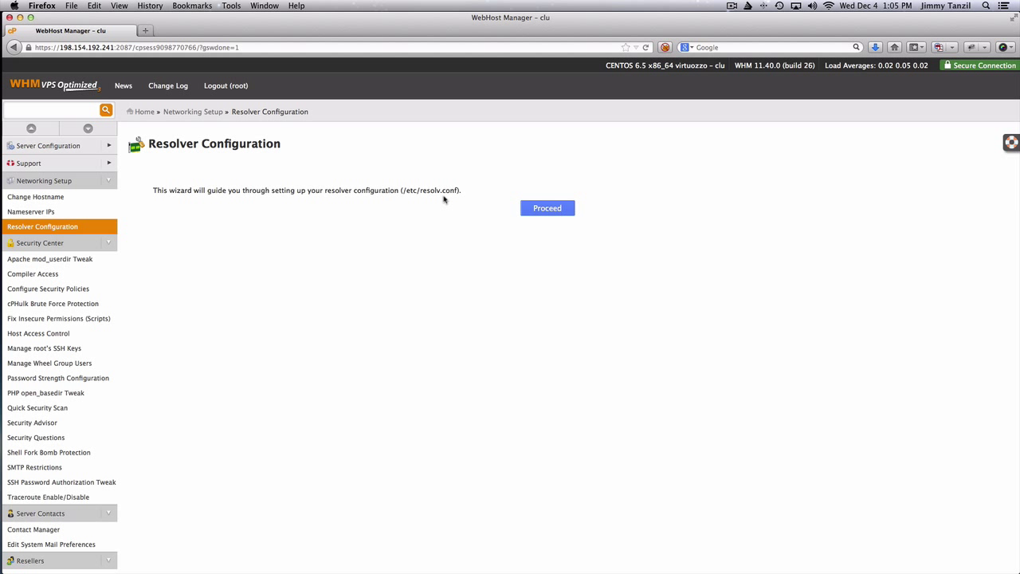
pyautogui.click(554, 209)
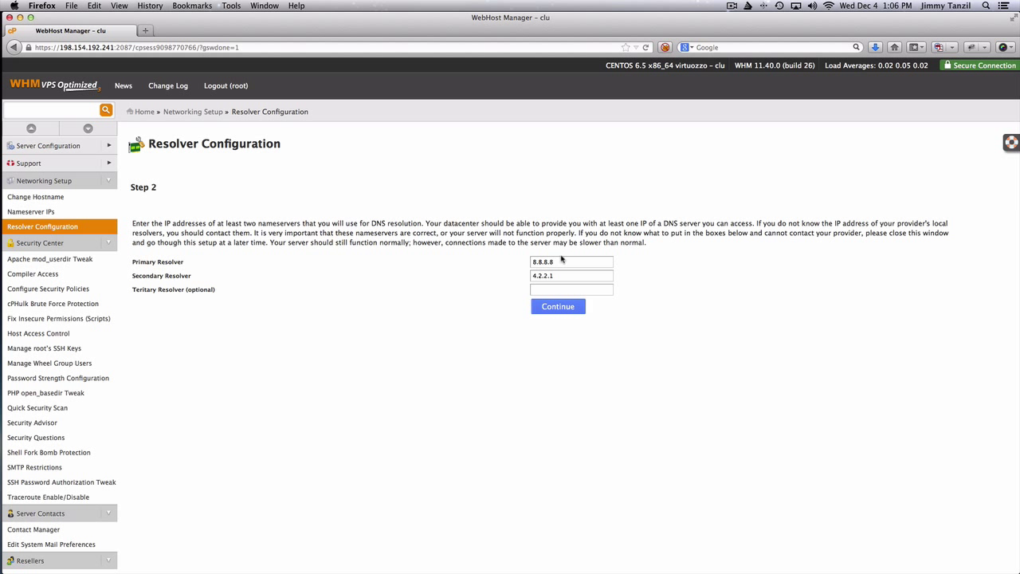
pyautogui.click(563, 307)
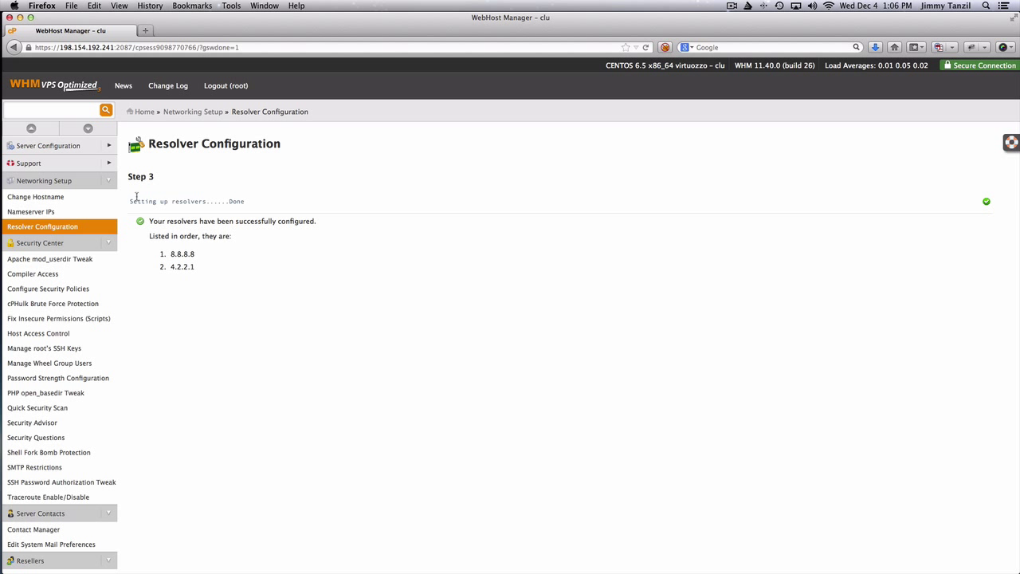
pyautogui.click(112, 183)
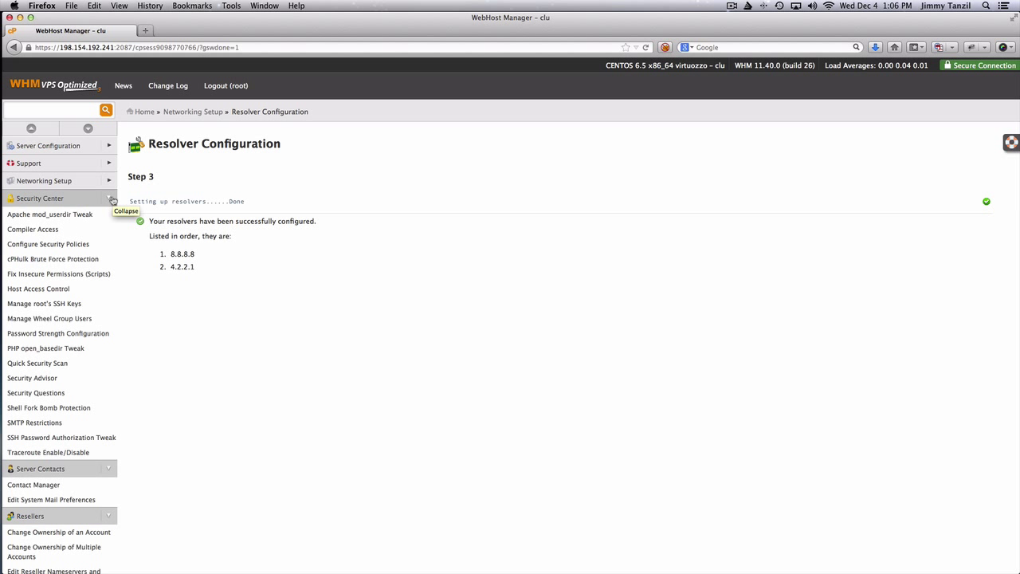
# Collapse Security Center and view the Contact Manager's alert priority table
pyautogui.click(106, 203)
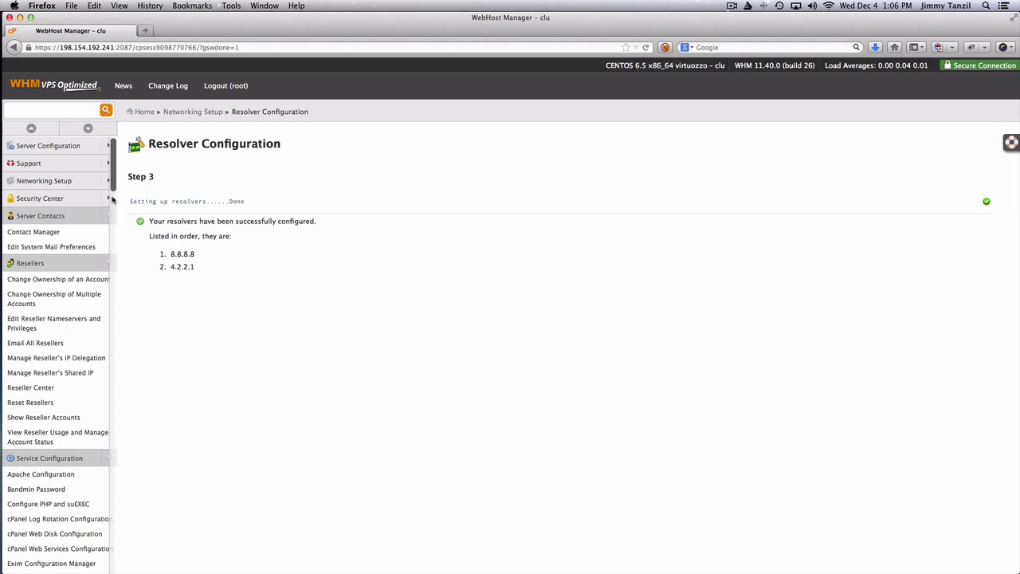
pyautogui.click(74, 235)
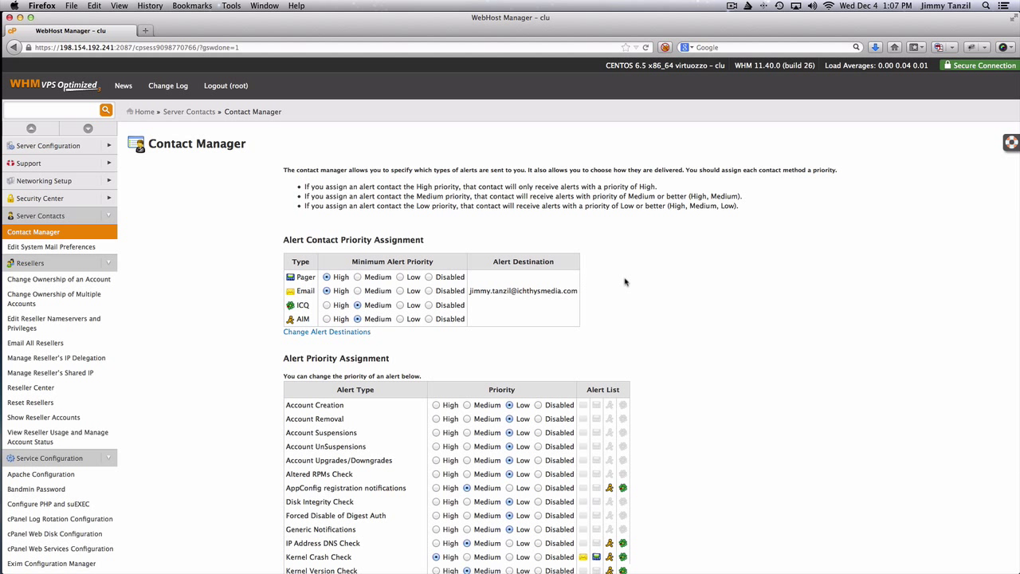
pyautogui.scroll(-5, 625, 280)
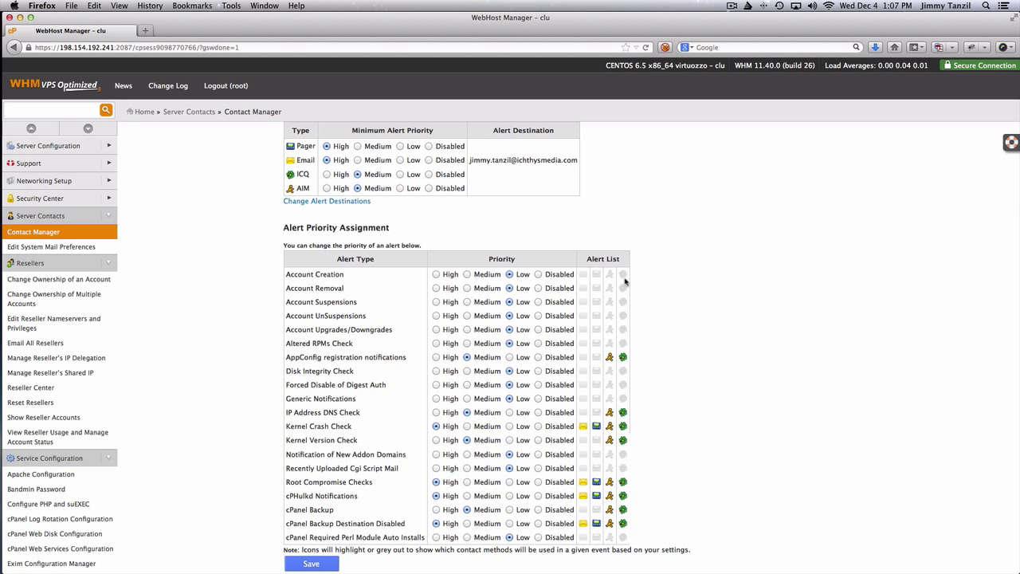
pyautogui.scroll(5, 626, 281)
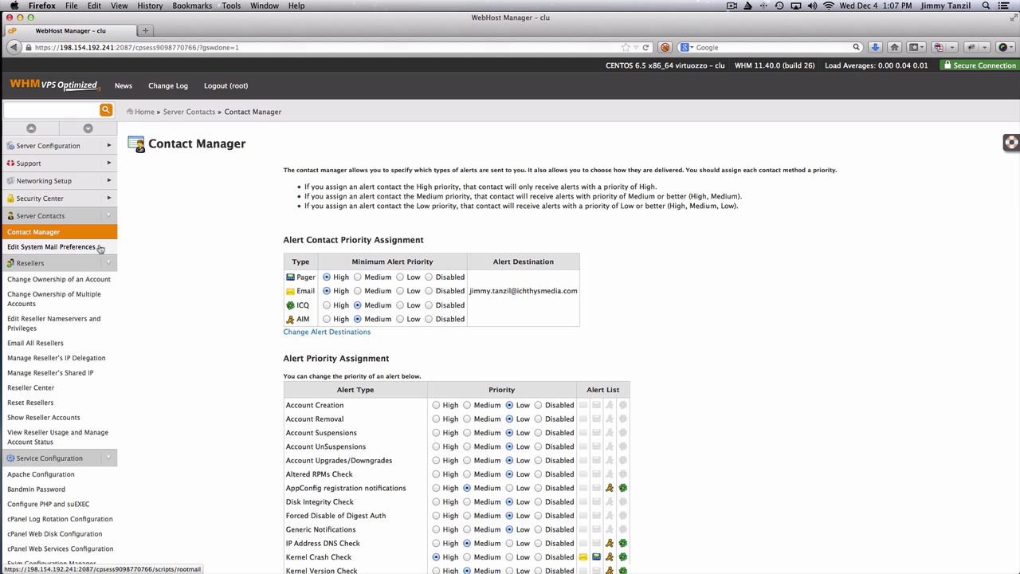
# Forward root's system mail to the administrator's e-mail address in Edit System Mail Preferences
pyautogui.click(100, 248)
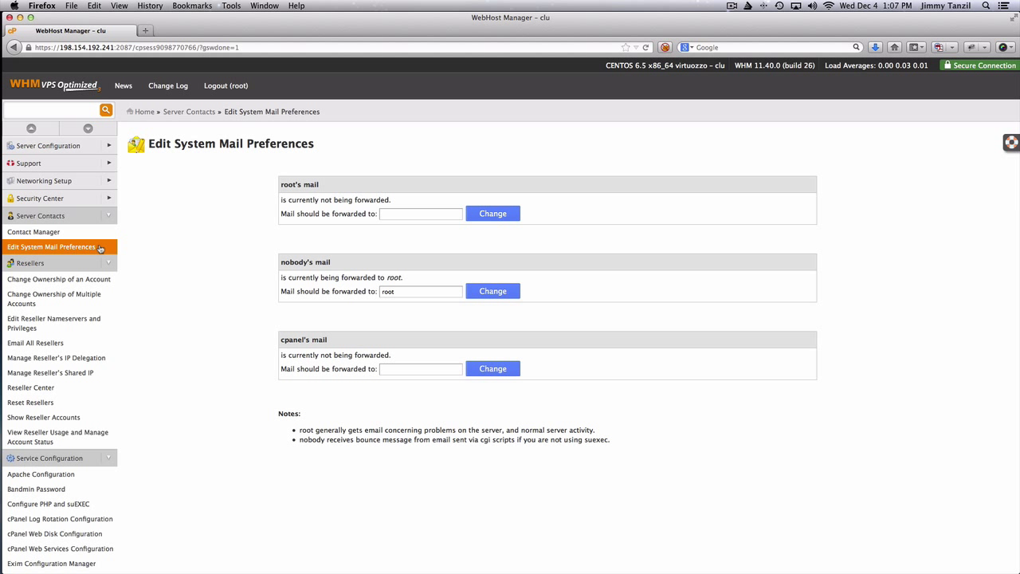
pyautogui.click(404, 215)
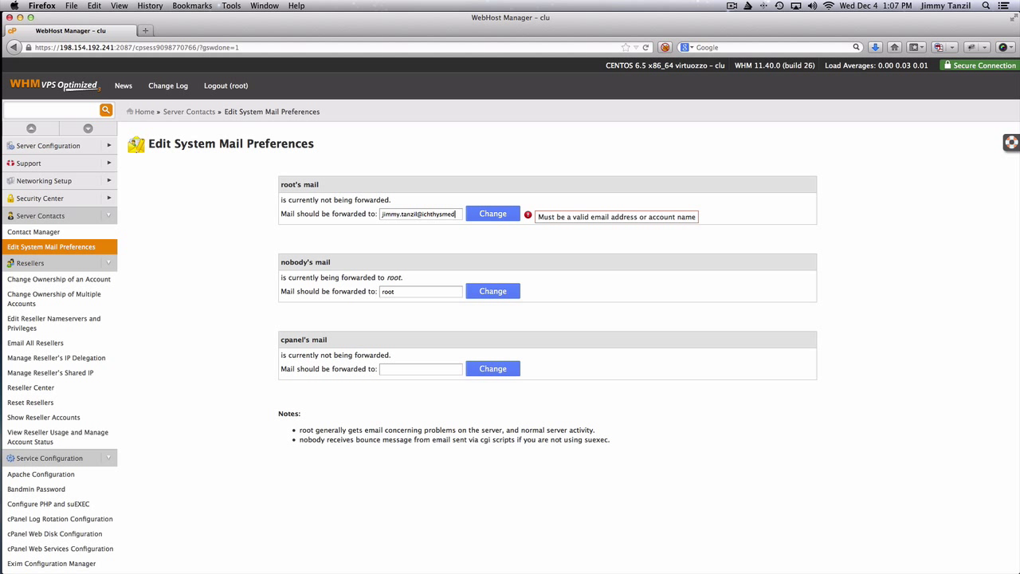
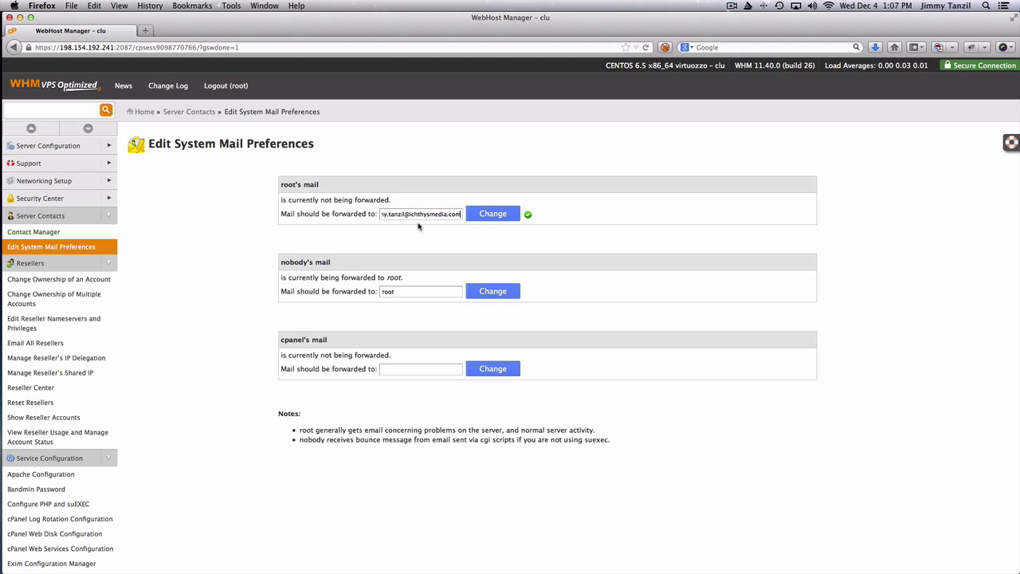
pyautogui.click(491, 217)
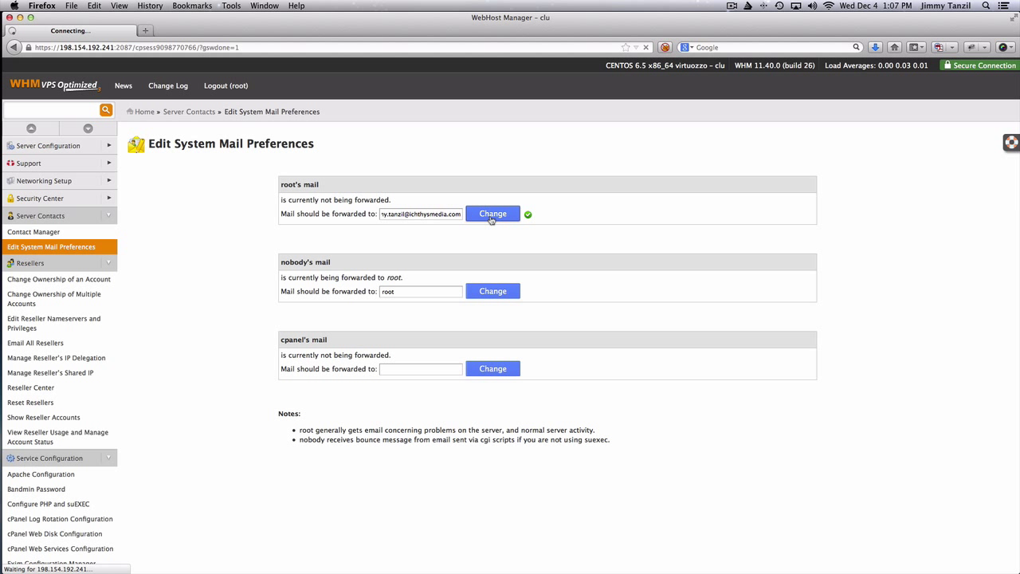
# Forward cpanel's mail to the same administrator address, verify it, and collapse Server Contacts
pyautogui.click(62, 232)
pyautogui.click(63, 246)
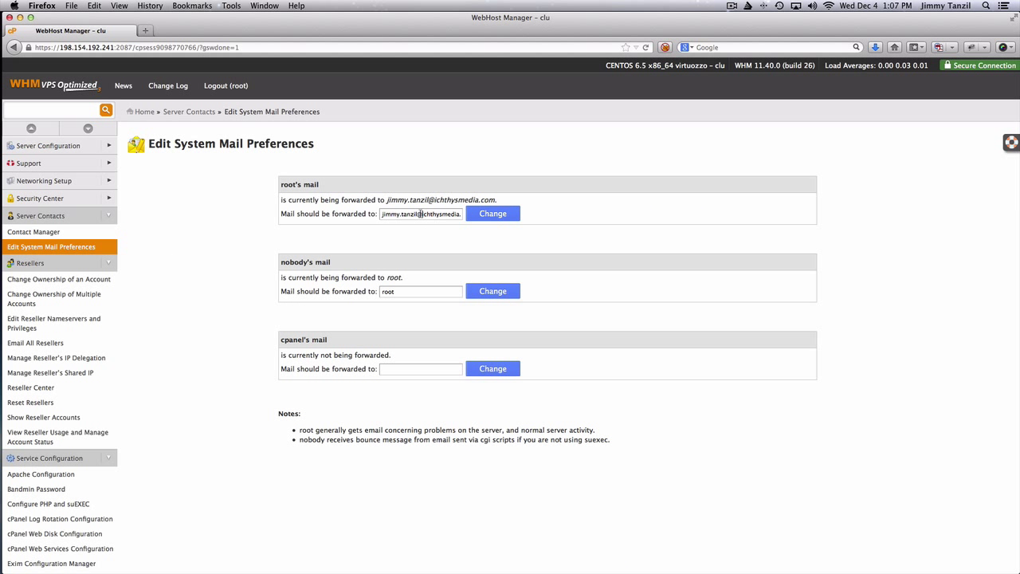
pyautogui.tripleClick(420, 216)
pyautogui.press('super+c')
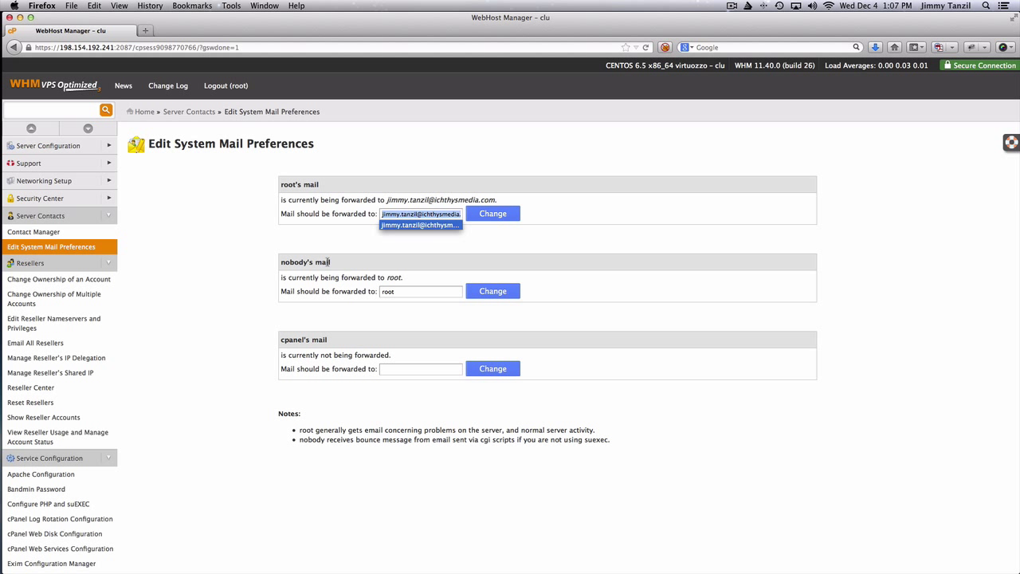
pyautogui.click(390, 225)
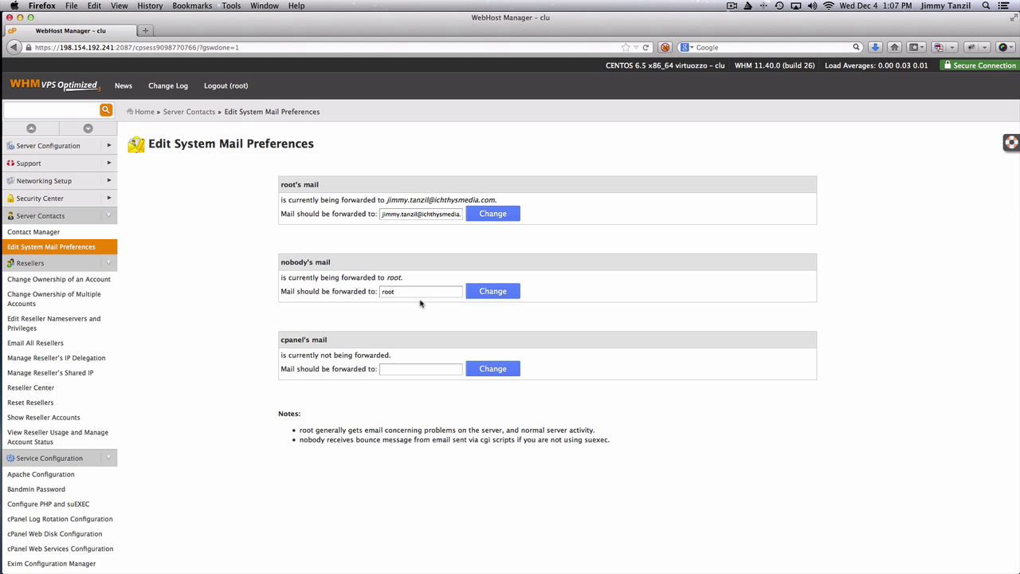
pyautogui.click(410, 368)
pyautogui.press('super+v')
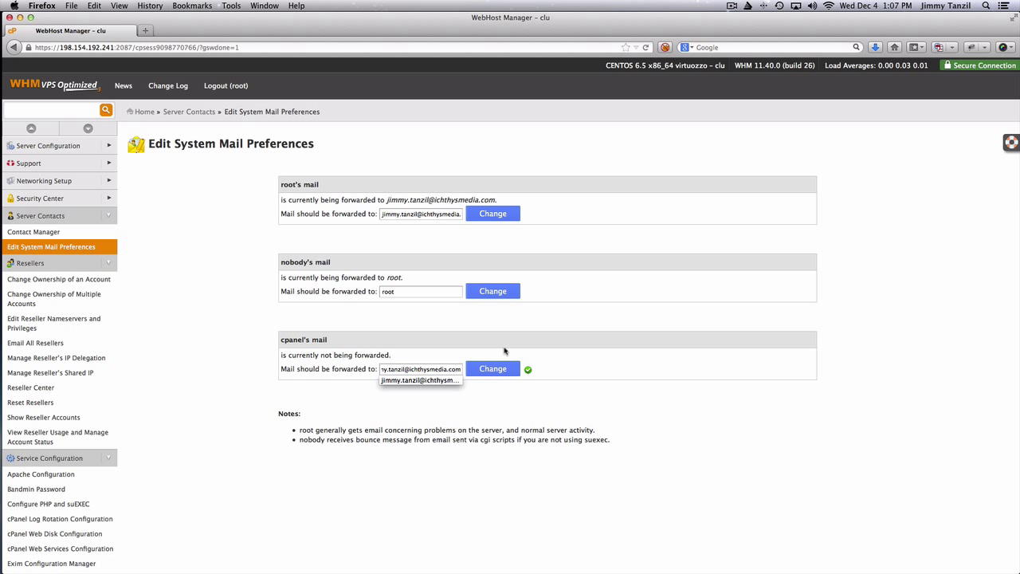
pyautogui.click(493, 368)
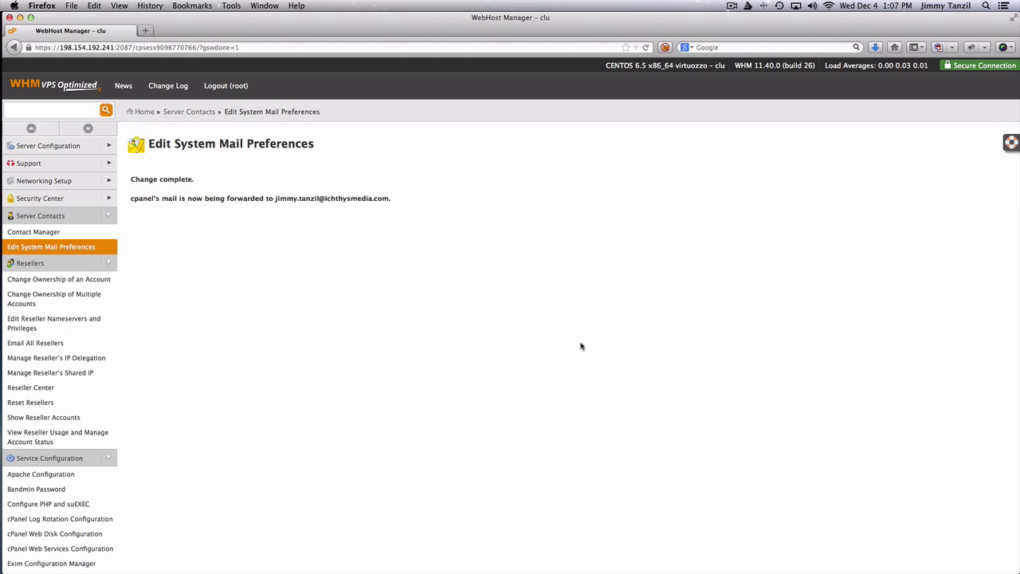
pyautogui.click(28, 250)
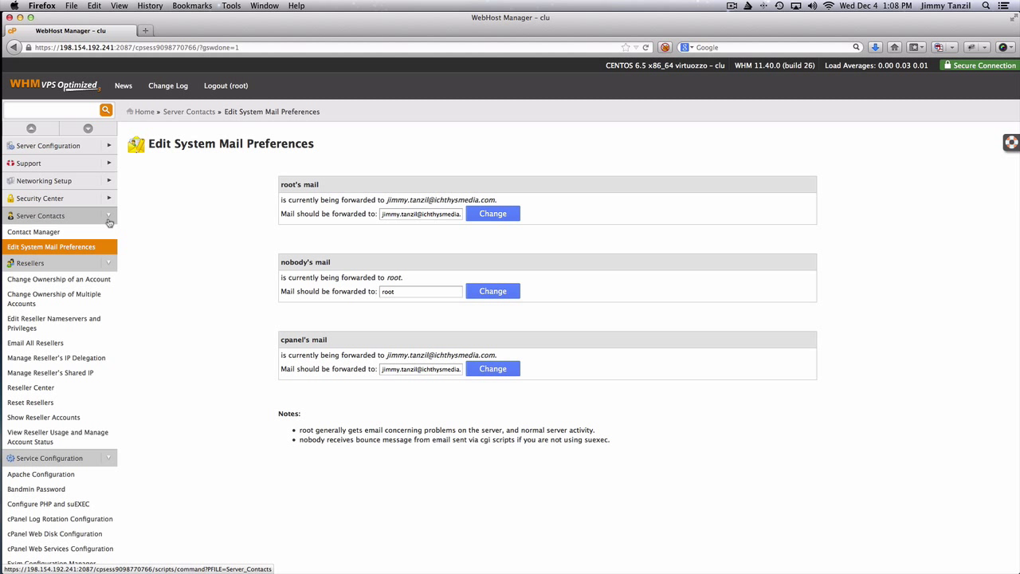
pyautogui.click(109, 217)
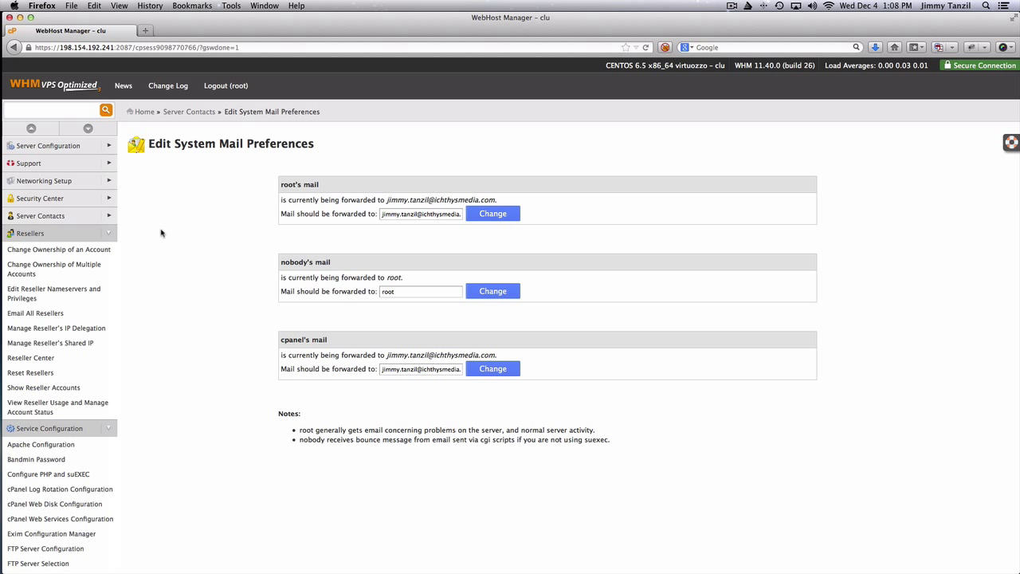
pyautogui.scroll(-3, 67, 240)
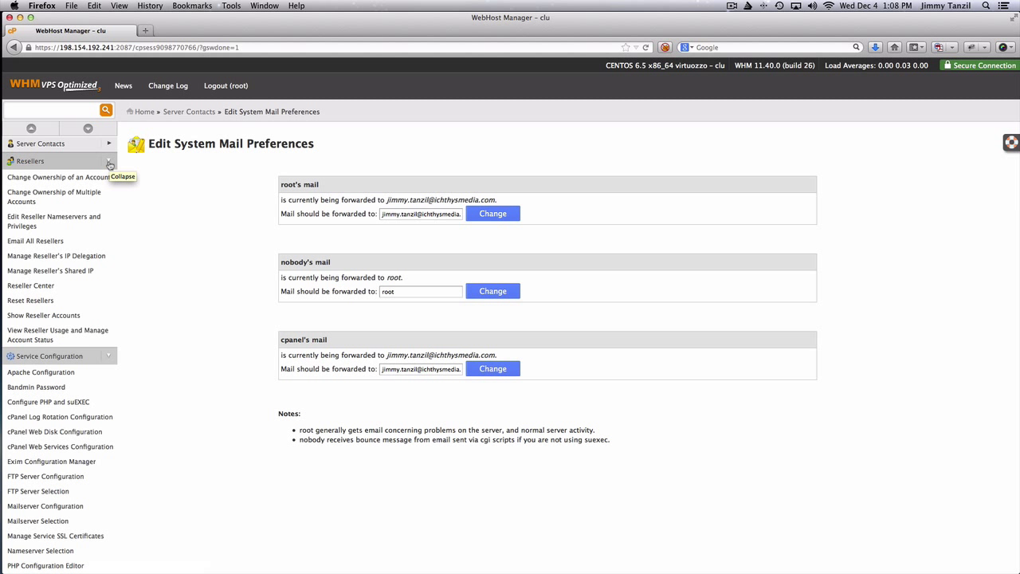
# Collapse the Resellers, Service Configuration, Locales, Backup, Cluster/Remote Access and System Reboot sidebar groups
pyautogui.click(109, 162)
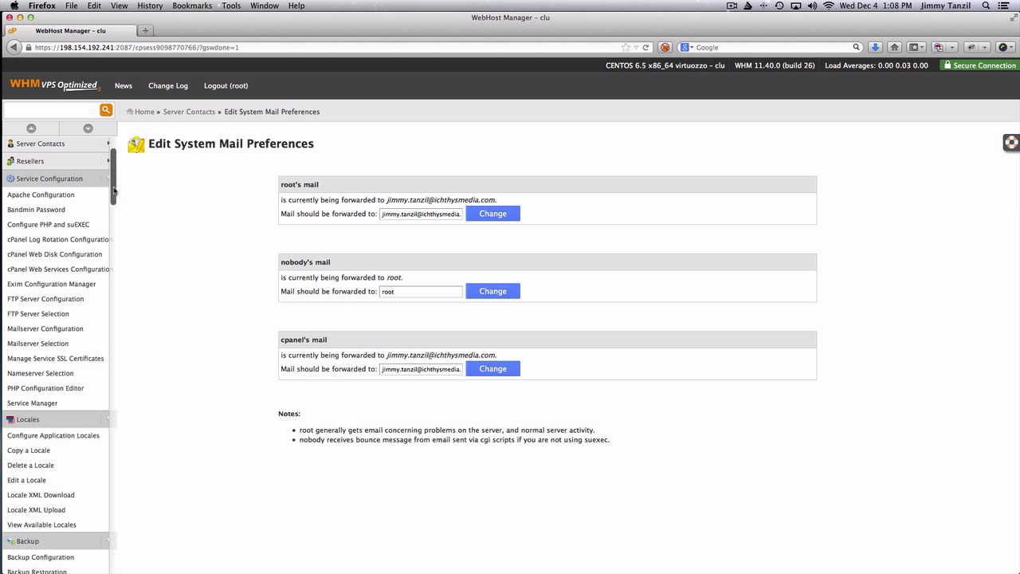
pyautogui.scroll(-2, 114, 189)
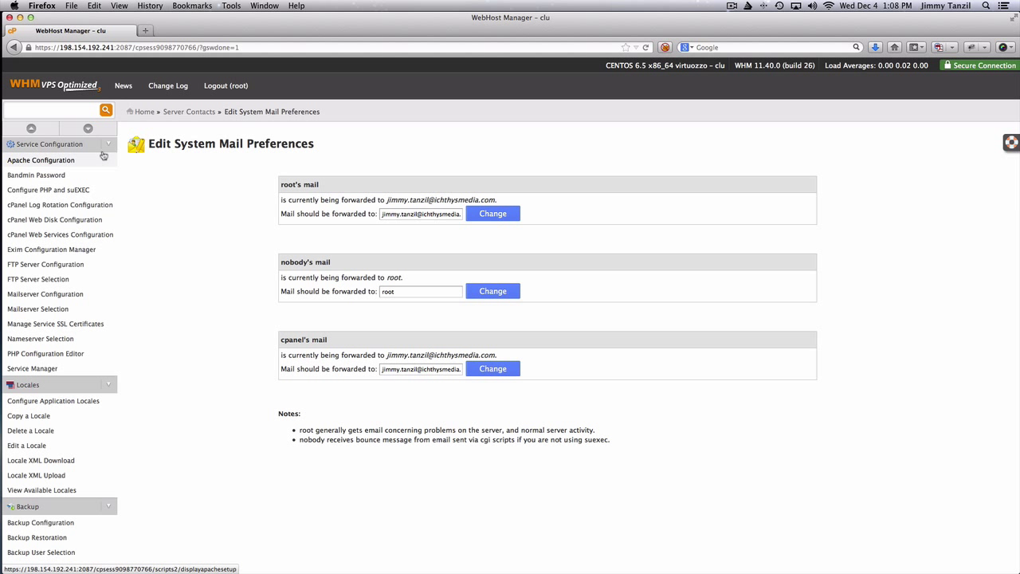
pyautogui.click(108, 145)
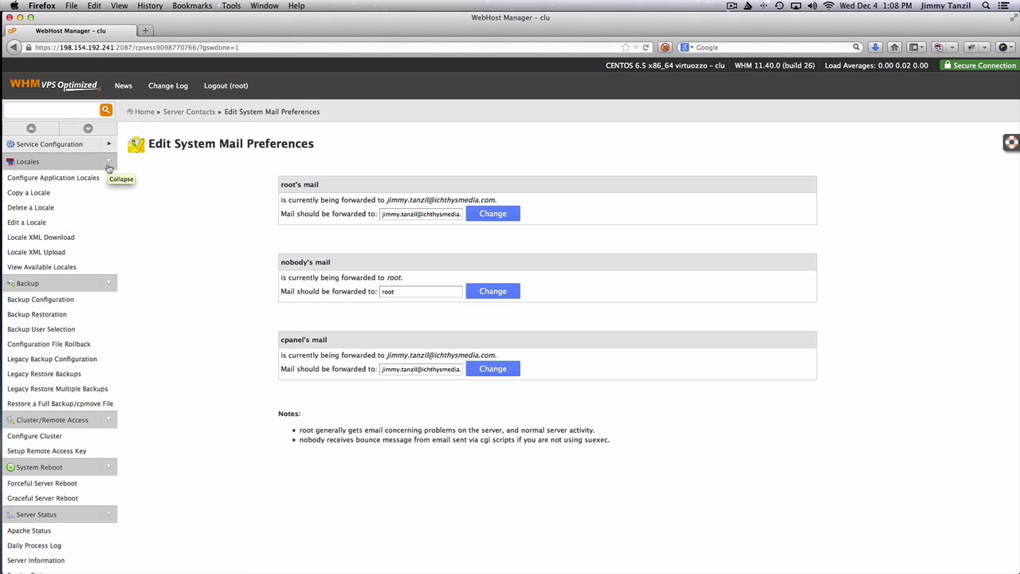
pyautogui.click(109, 167)
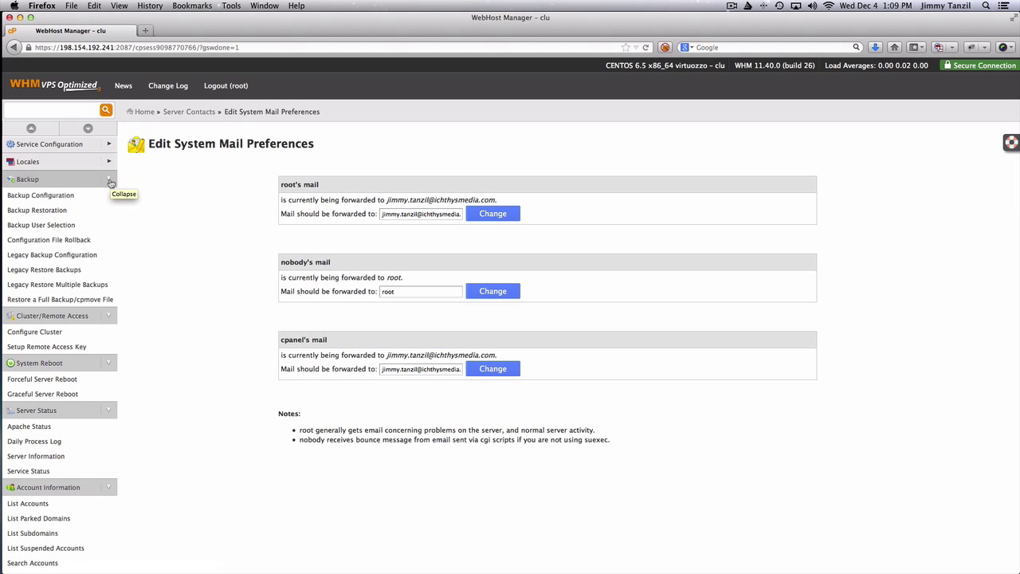
pyautogui.click(110, 180)
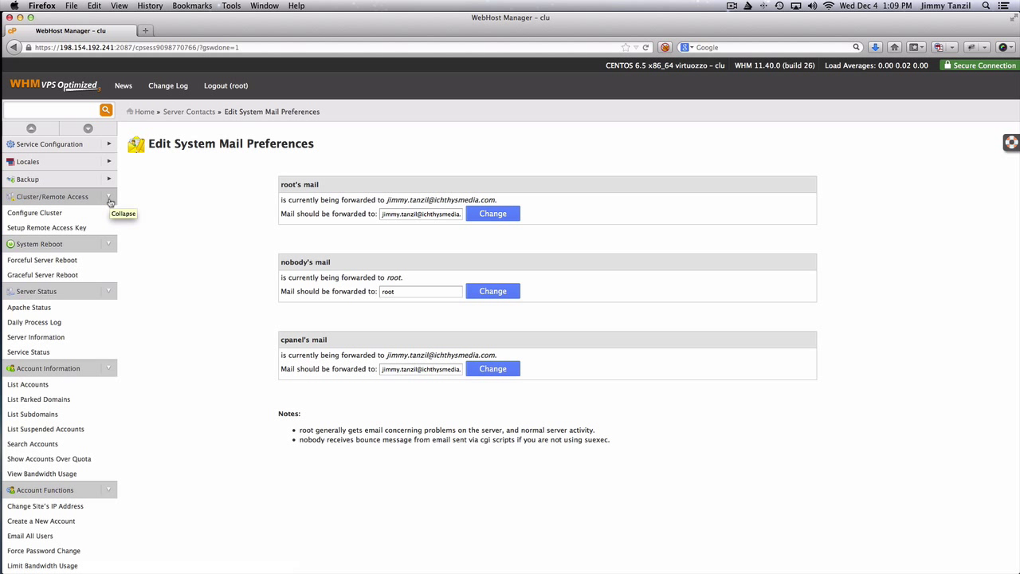
pyautogui.click(109, 199)
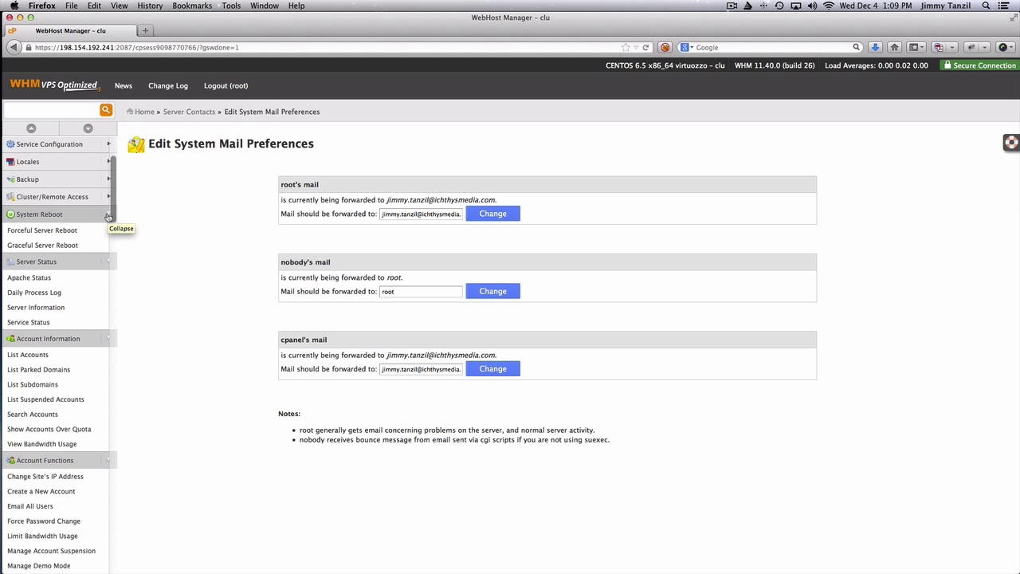
pyautogui.click(109, 216)
# Review Apache Status and Server Information, checking the 786432 total memory and 30G disk
pyautogui.click(60, 249)
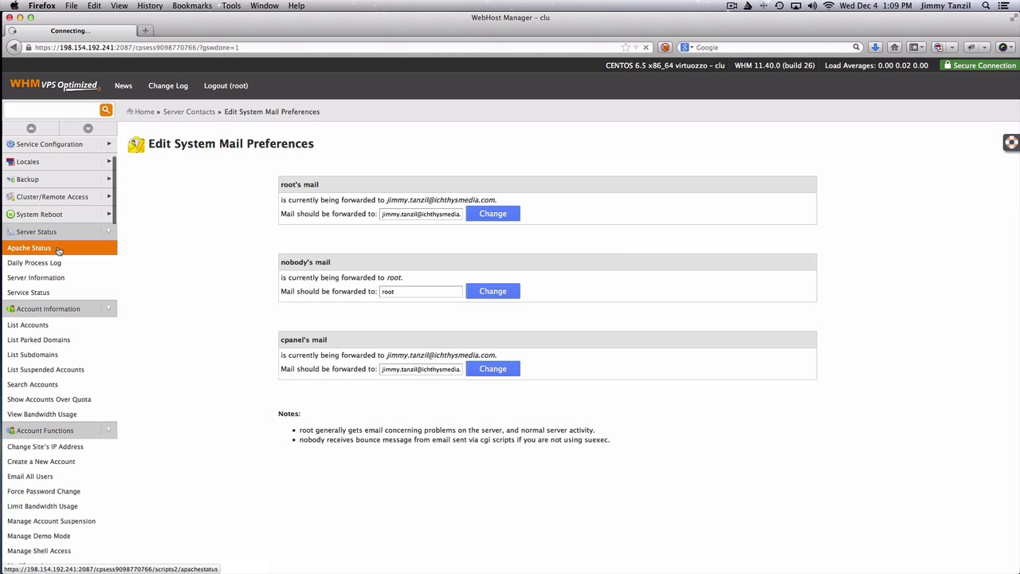
pyautogui.scroll(-5, 243, 277)
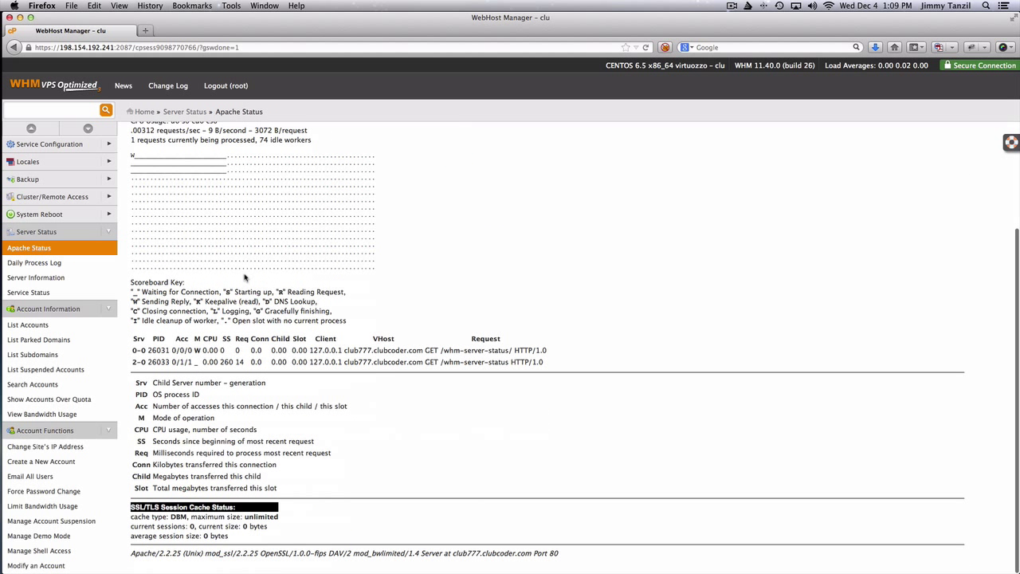
pyautogui.click(70, 278)
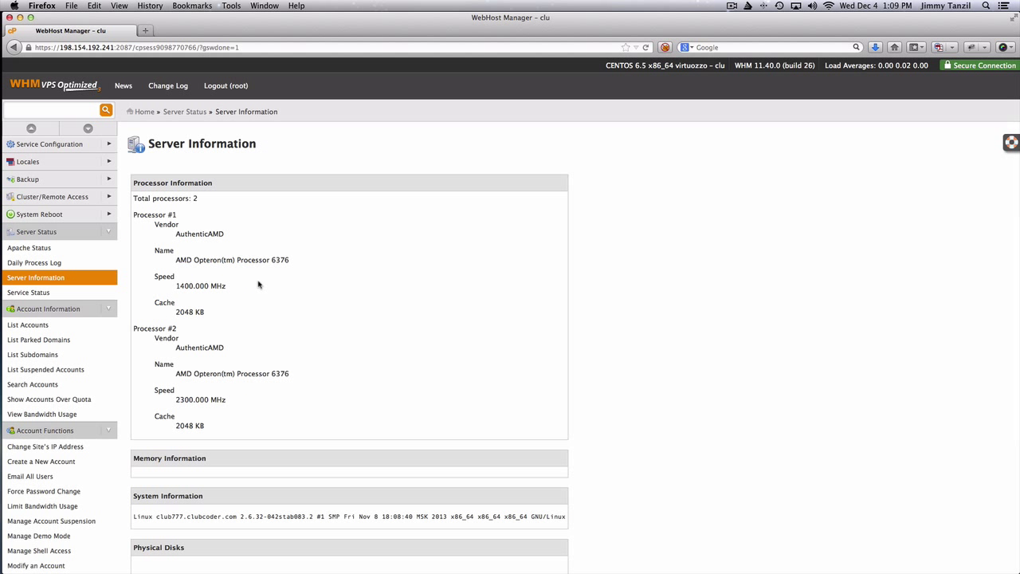
pyautogui.scroll(-5, 289, 262)
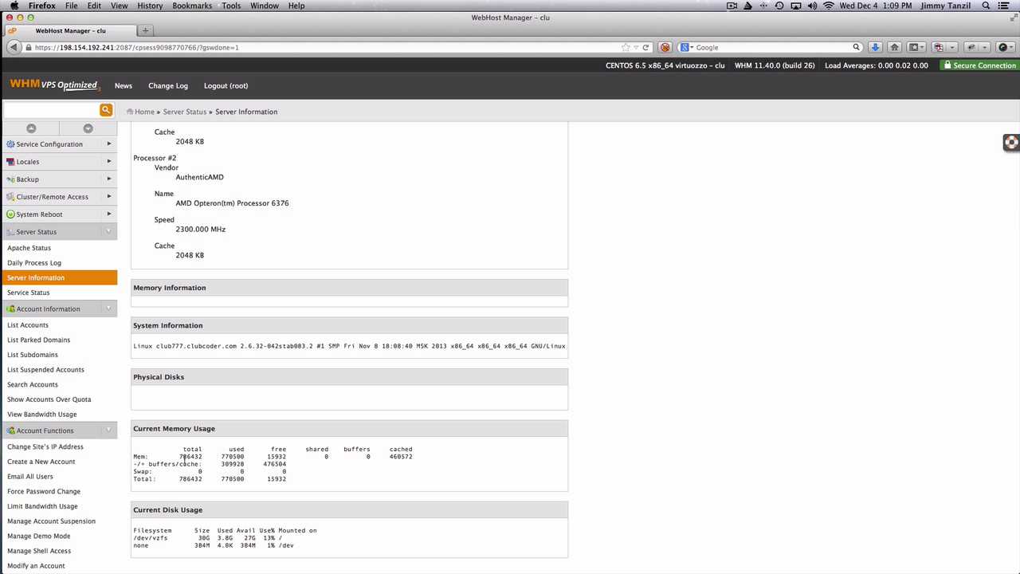
pyautogui.doubleClick(182, 461)
pyautogui.doubleClick(190, 455)
pyautogui.doubleClick(204, 538)
pyautogui.click(226, 467)
# Open the Service Status report showing all services up, then collapse Server Status
pyautogui.click(72, 297)
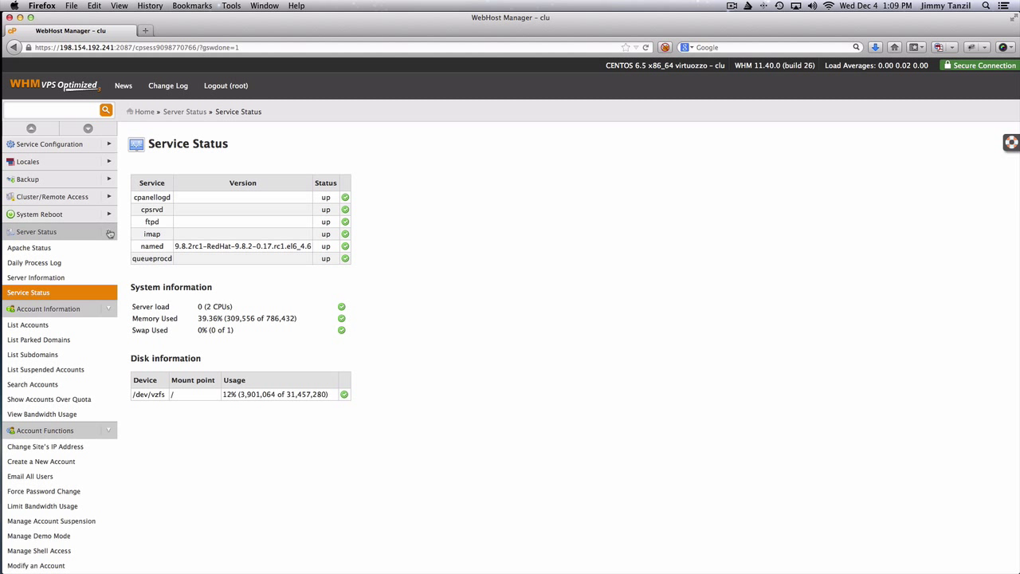
pyautogui.click(109, 232)
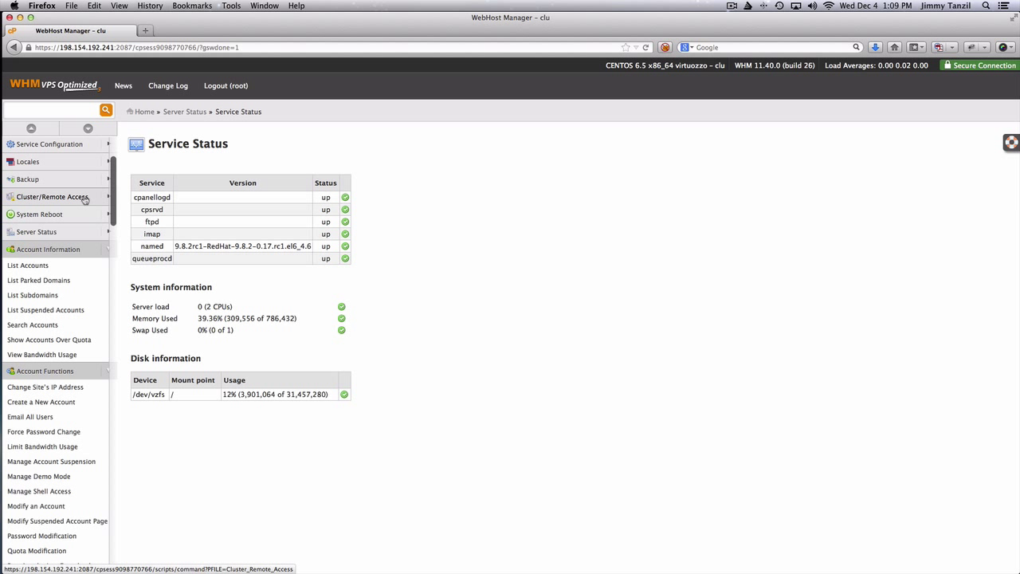
pyautogui.scroll(-2, 85, 200)
pyautogui.scroll(-3, 86, 199)
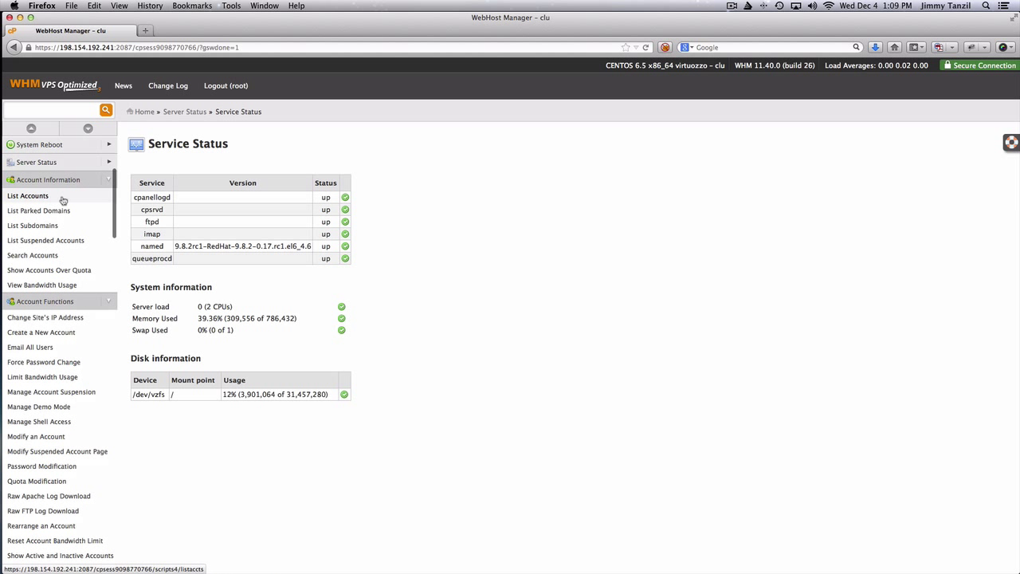
# Open Account Information > List Accounts, which shows no accounts on the server yet
pyautogui.click(59, 196)
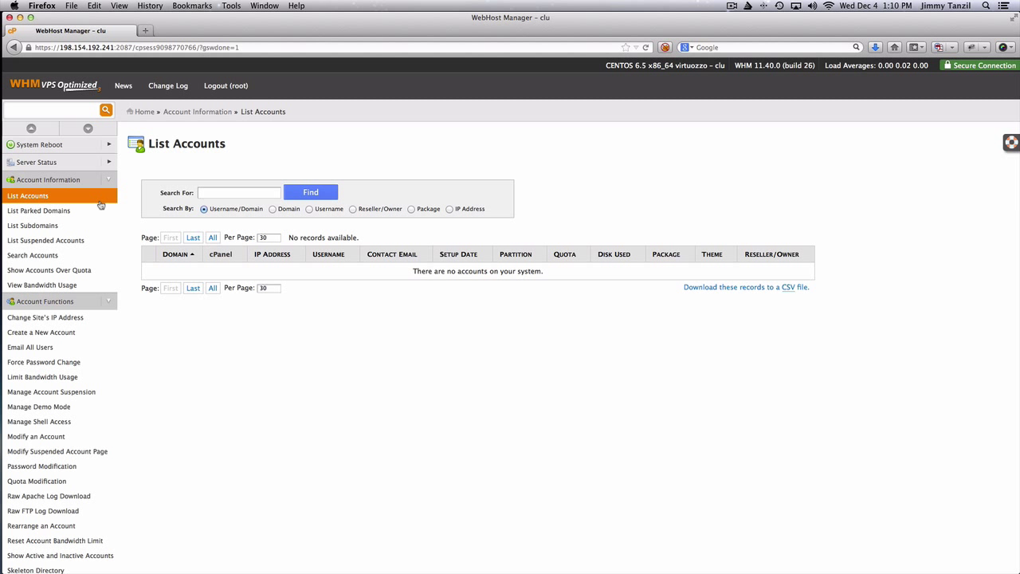
pyautogui.scroll(-2, 100, 205)
pyautogui.scroll(3, 100, 205)
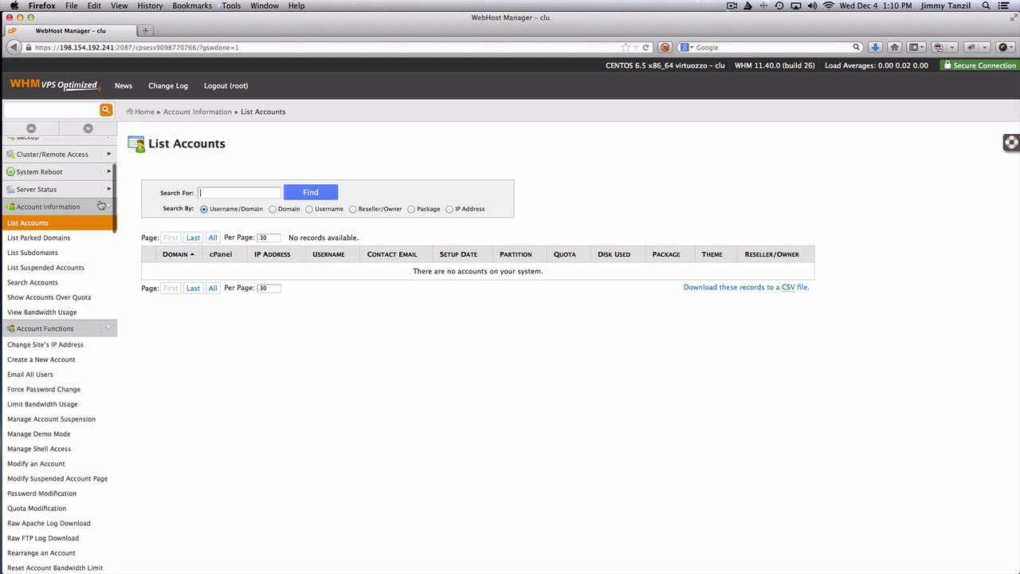
pyautogui.scroll(-3, 101, 205)
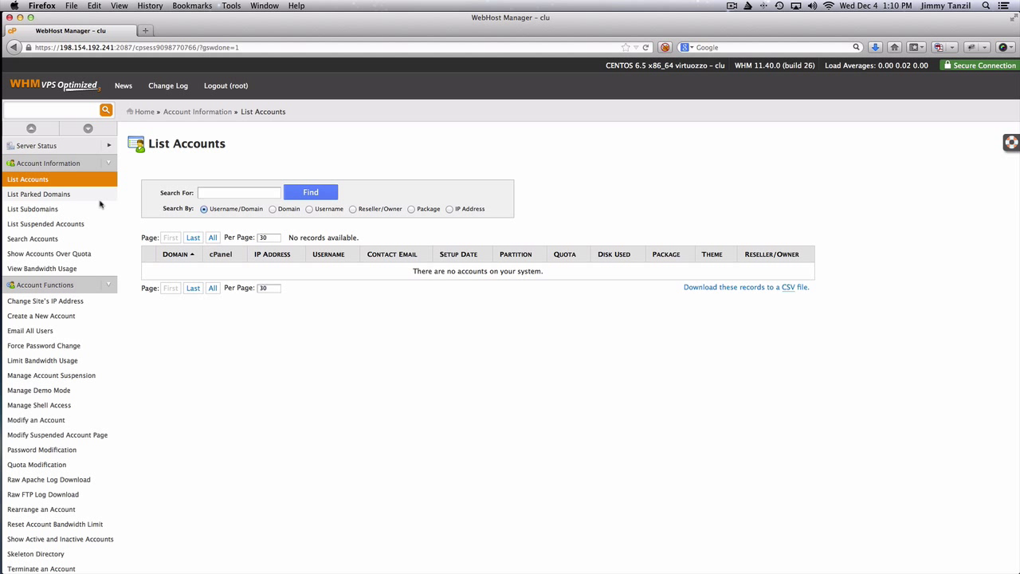
pyautogui.scroll(-20, 101, 206)
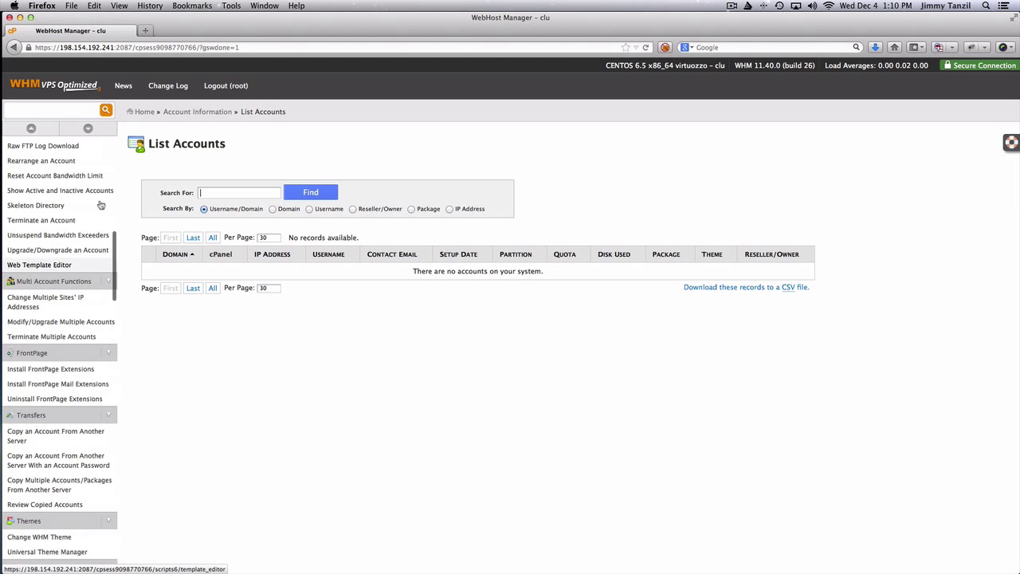
pyautogui.scroll(20, 100, 205)
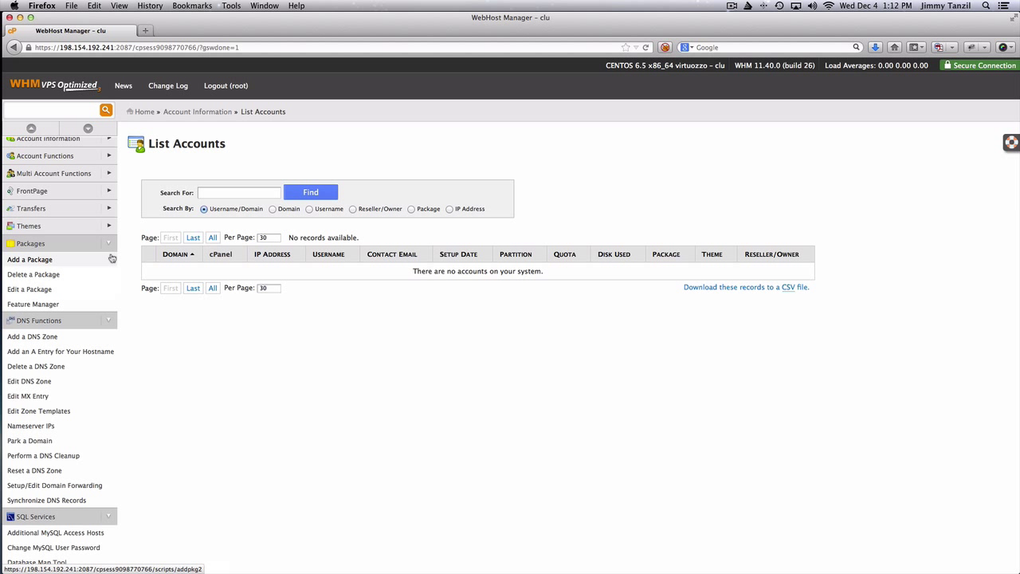
# Collapse the Packages, DNS Functions, SQL Services, IP Functions and Software sidebar groups
pyautogui.click(111, 244)
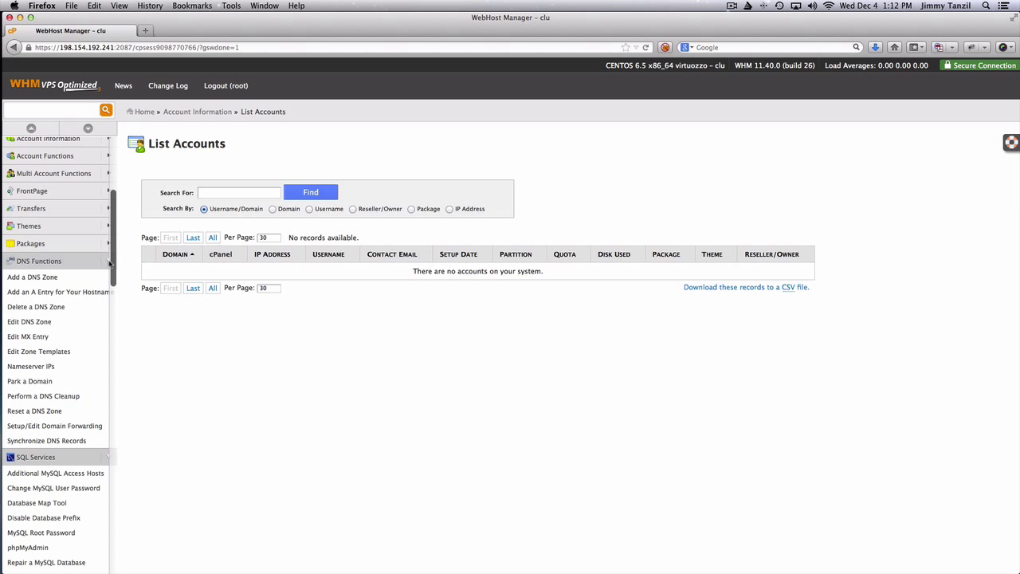
pyautogui.click(111, 263)
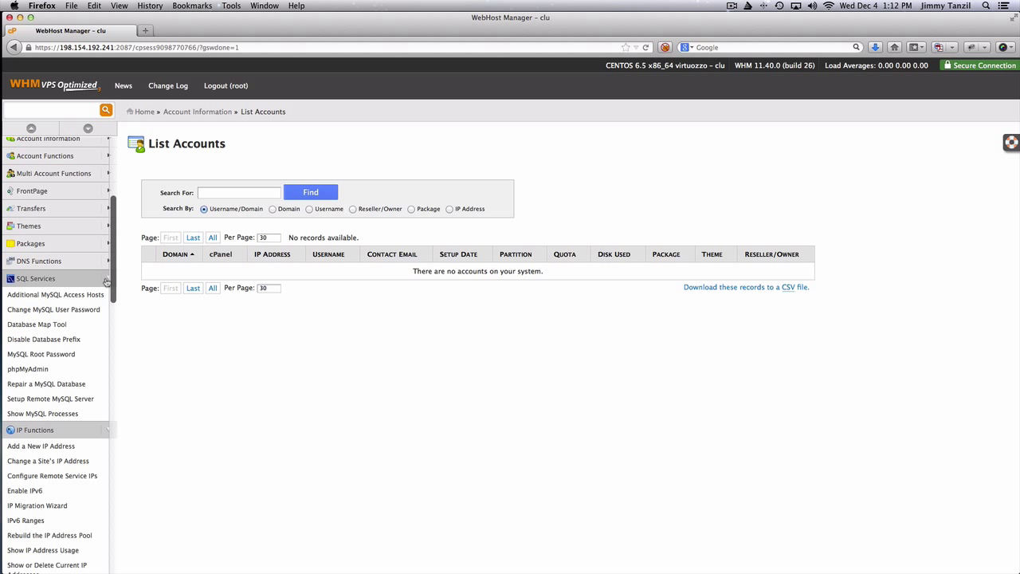
pyautogui.click(106, 281)
pyautogui.click(107, 297)
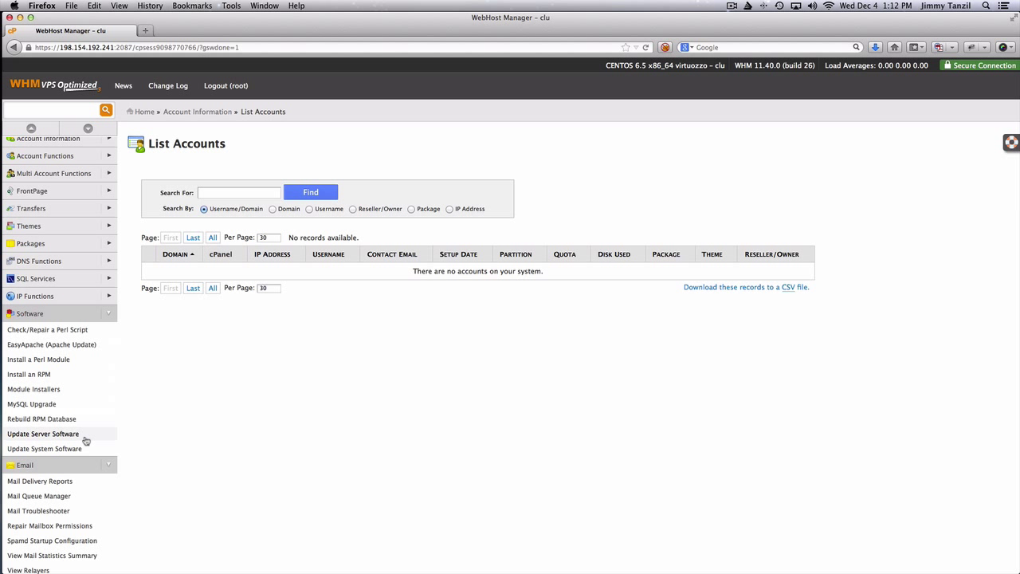
pyautogui.click(110, 314)
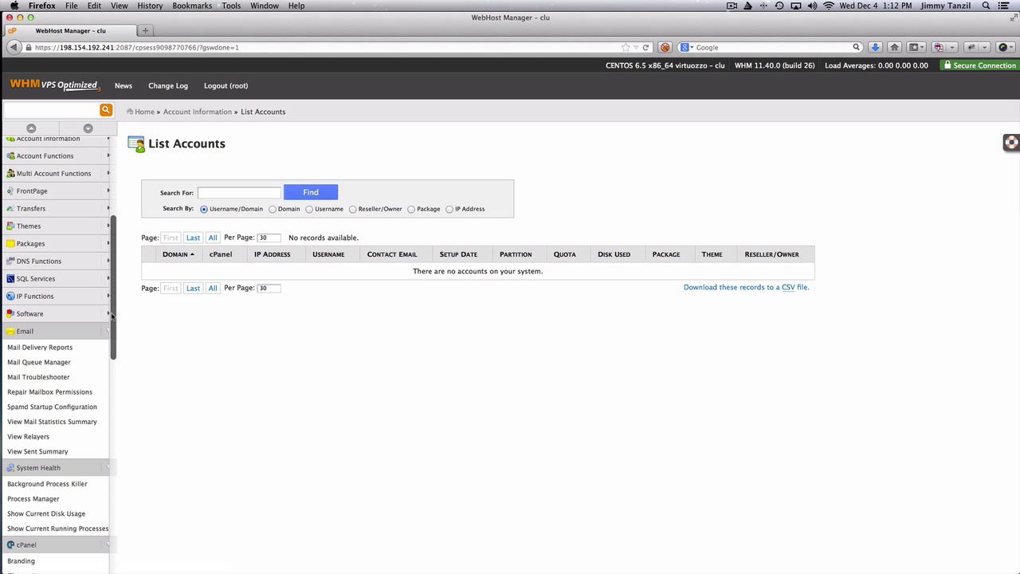
# Collapse the Email, System Health, cPanel, SSL/TLS, Restart Services, Development and Plugins groups
pyautogui.scroll(-3, 111, 316)
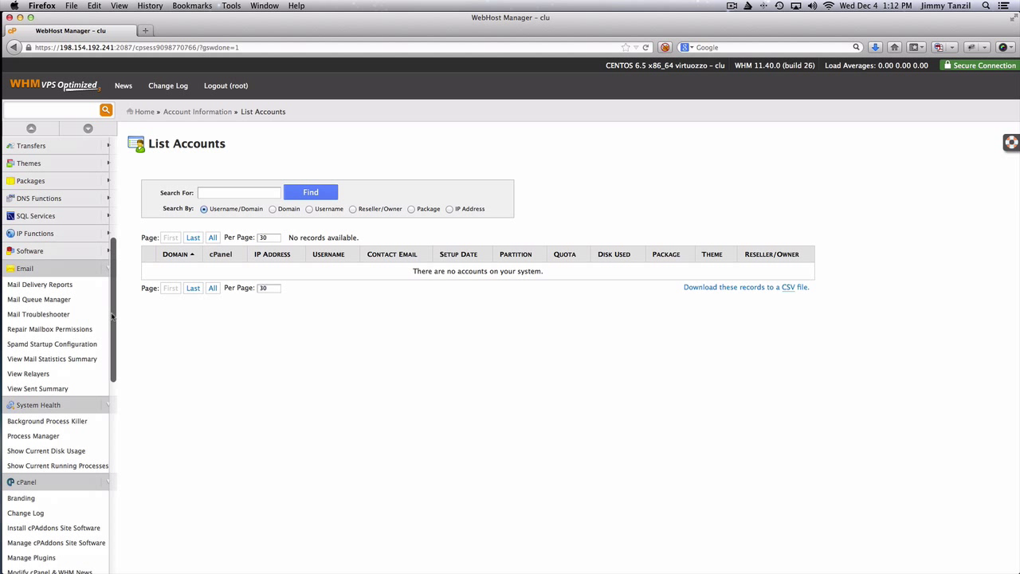
pyautogui.click(108, 271)
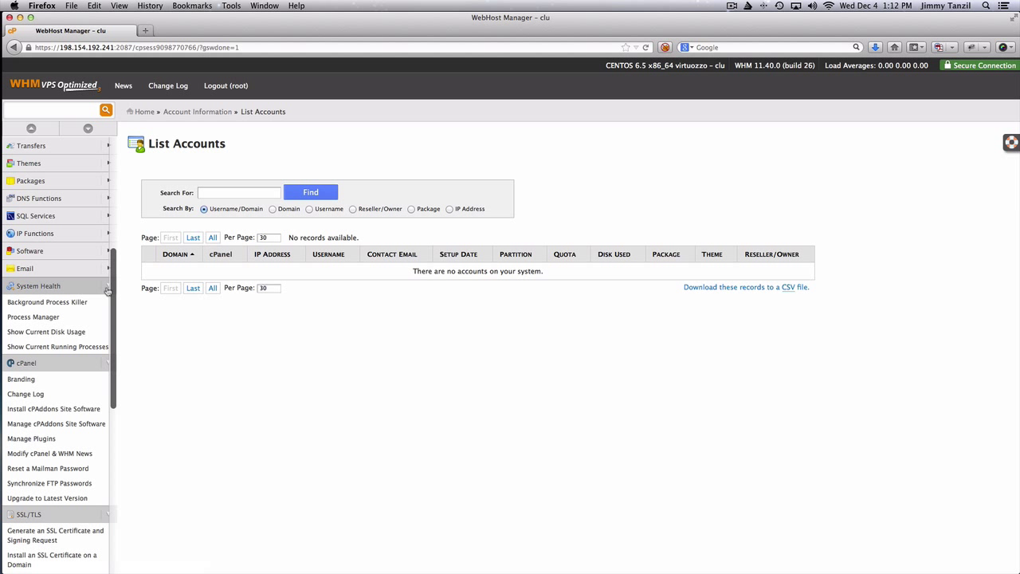
pyautogui.click(109, 288)
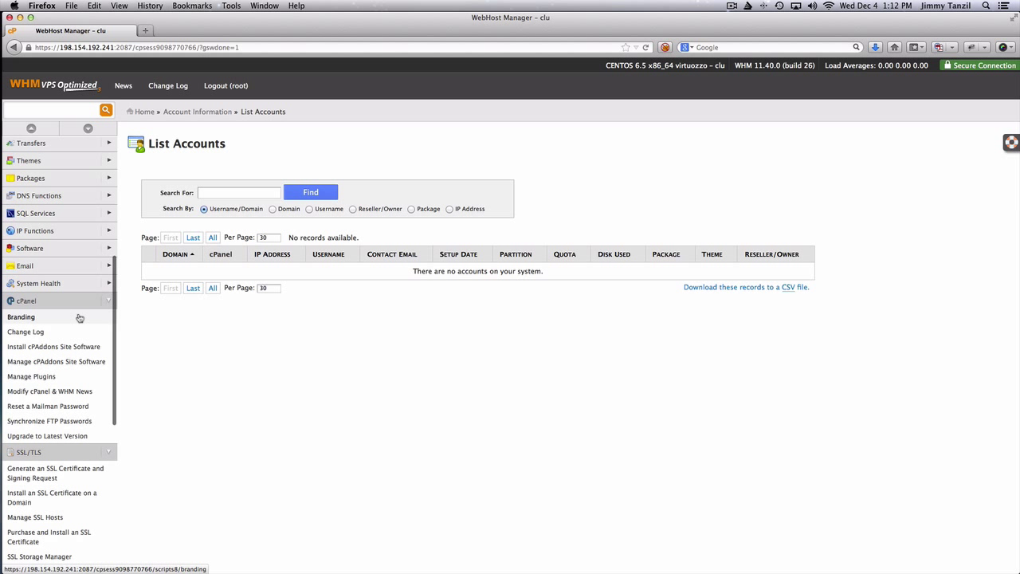
pyautogui.scroll(-2, 83, 310)
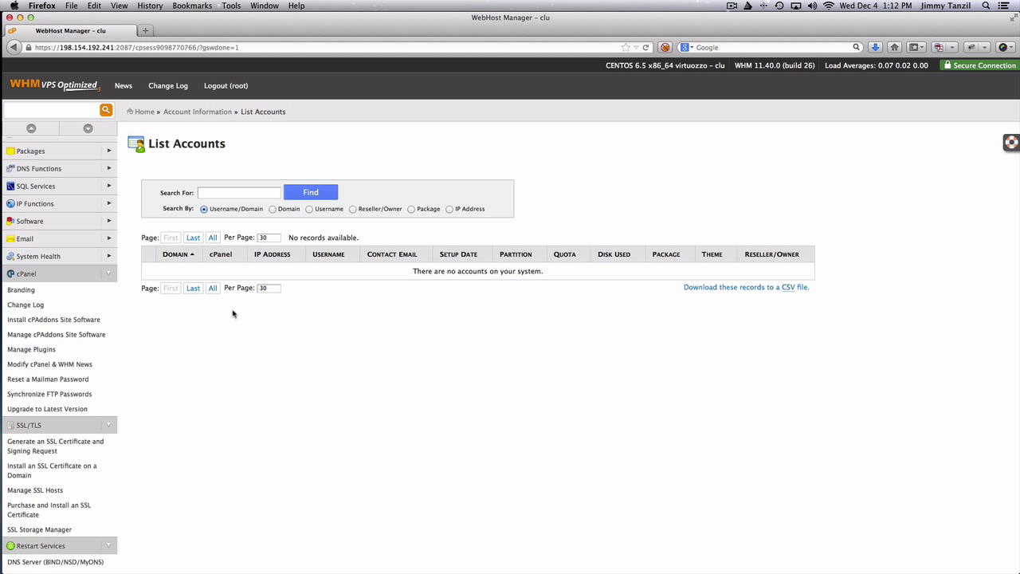
pyautogui.click(111, 276)
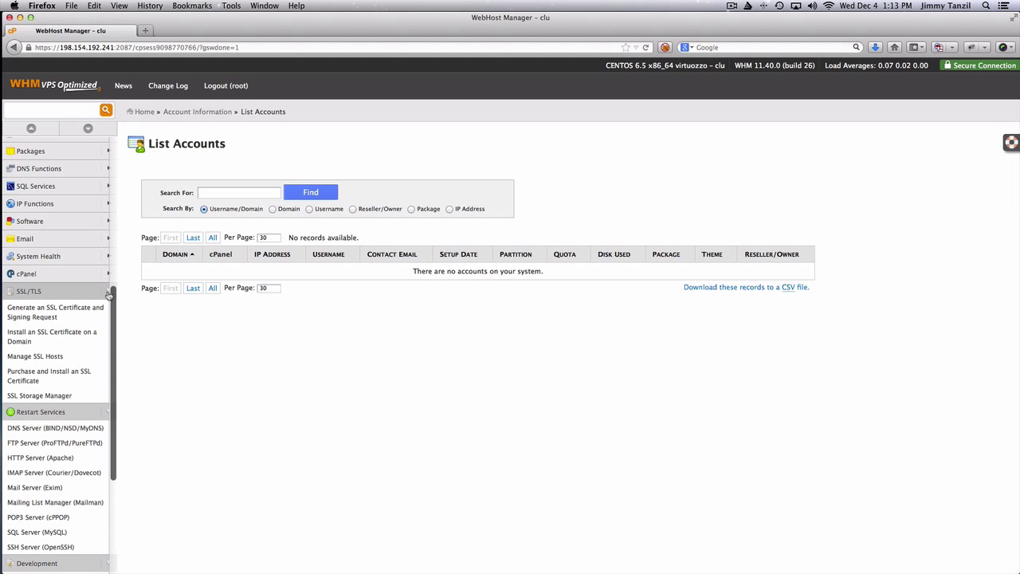
pyautogui.click(108, 293)
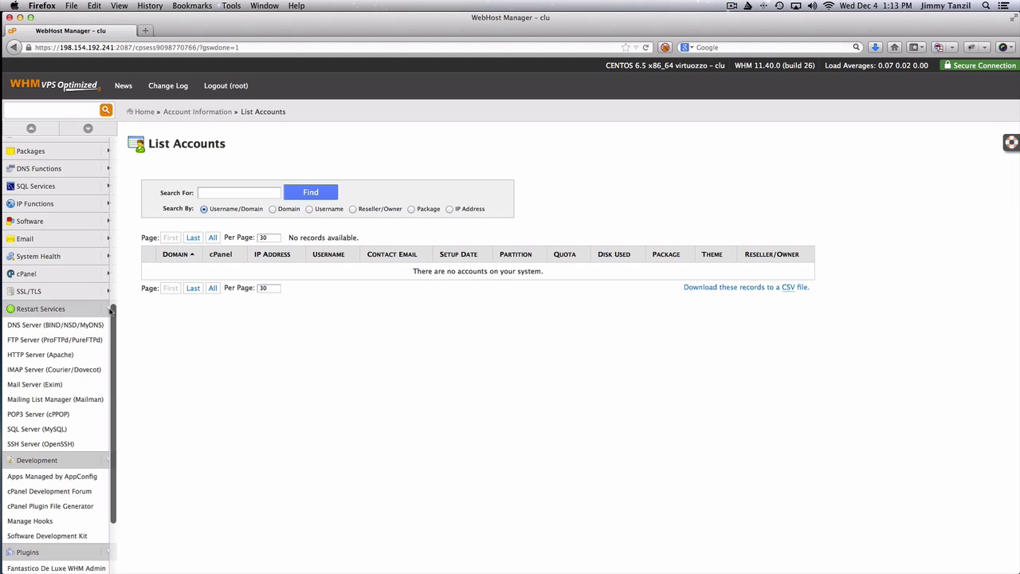
pyautogui.click(110, 310)
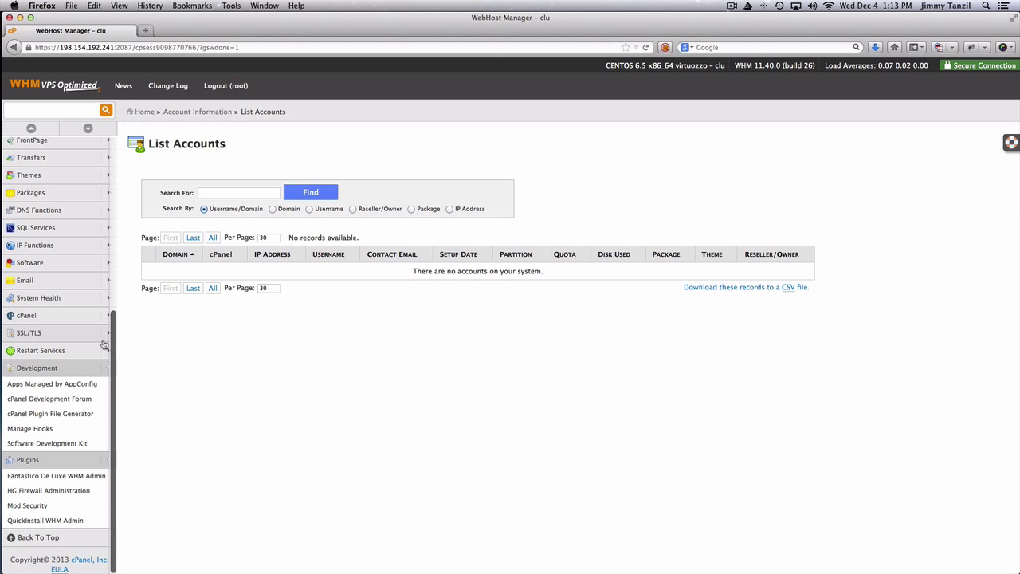
pyautogui.click(105, 368)
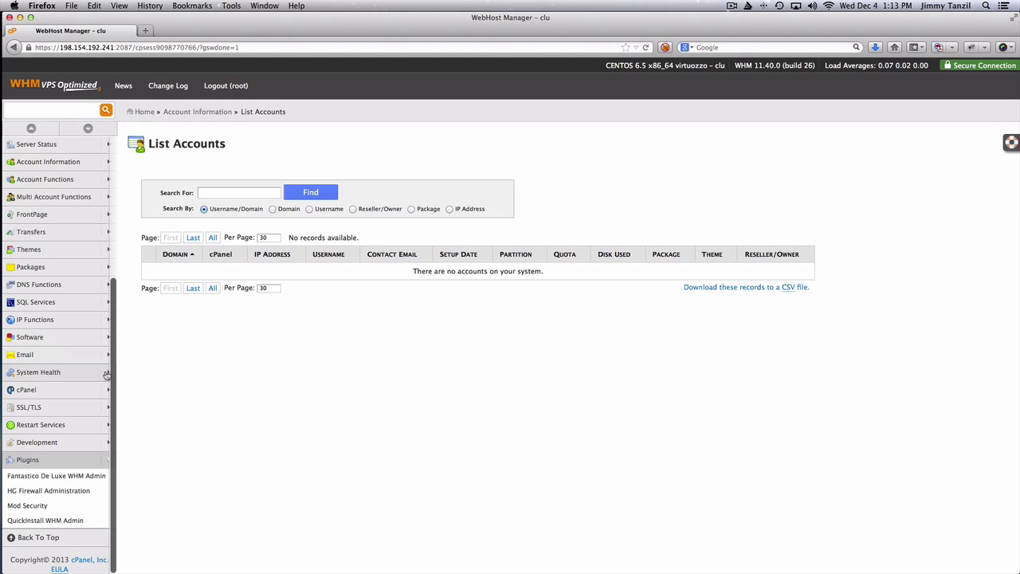
pyautogui.click(105, 465)
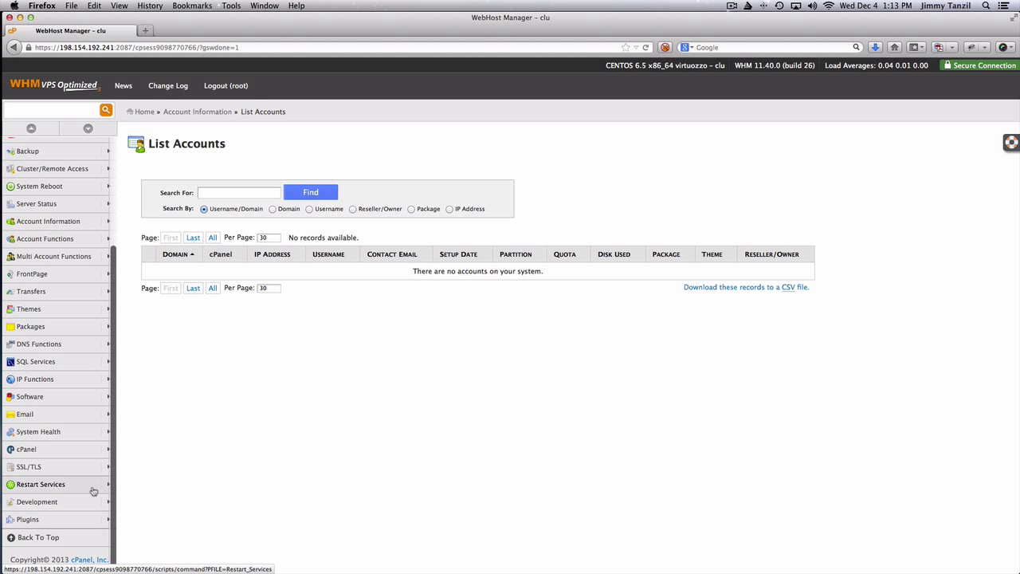
pyautogui.scroll(4, 93, 490)
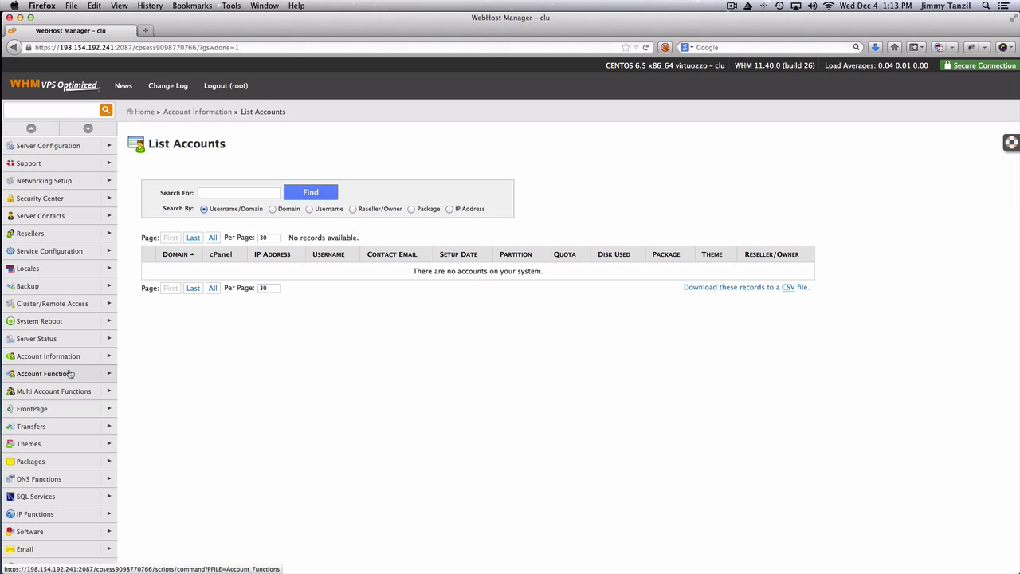